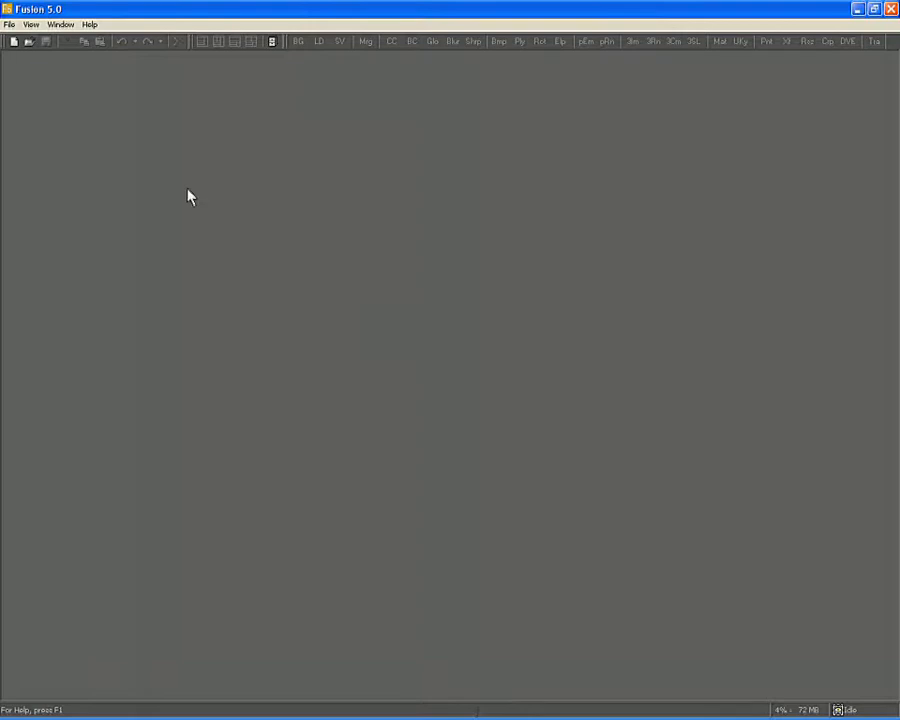
Create a new composition and set its default frame format to NTSC (D1) in the preferences.
{"action": "left_click", "coordinate": [14, 43]}
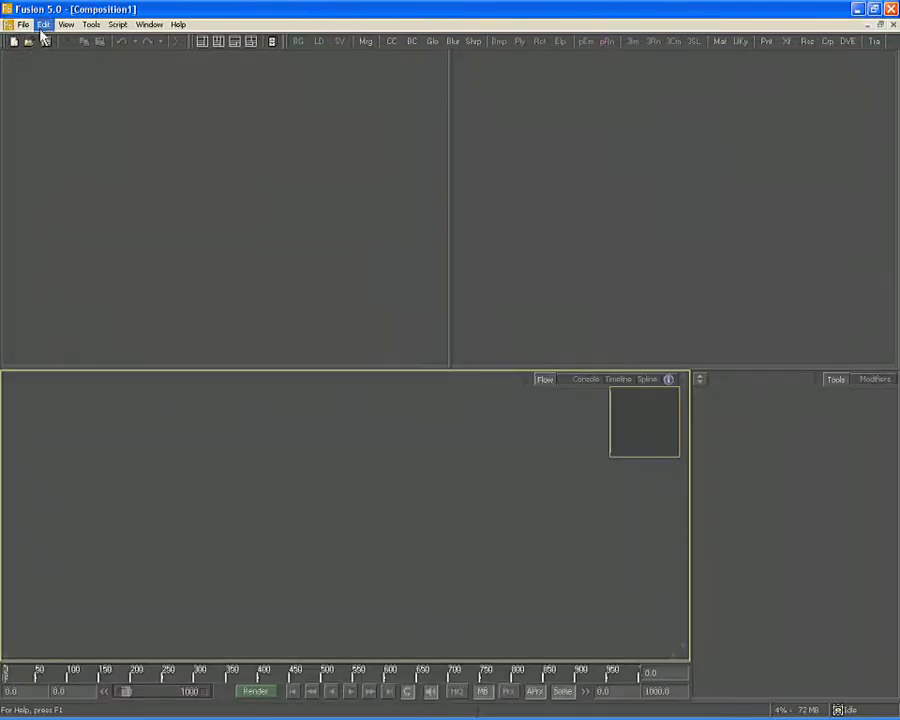
{"action": "left_click", "coordinate": [22, 24]}
{"action": "left_click", "coordinate": [33, 185]}
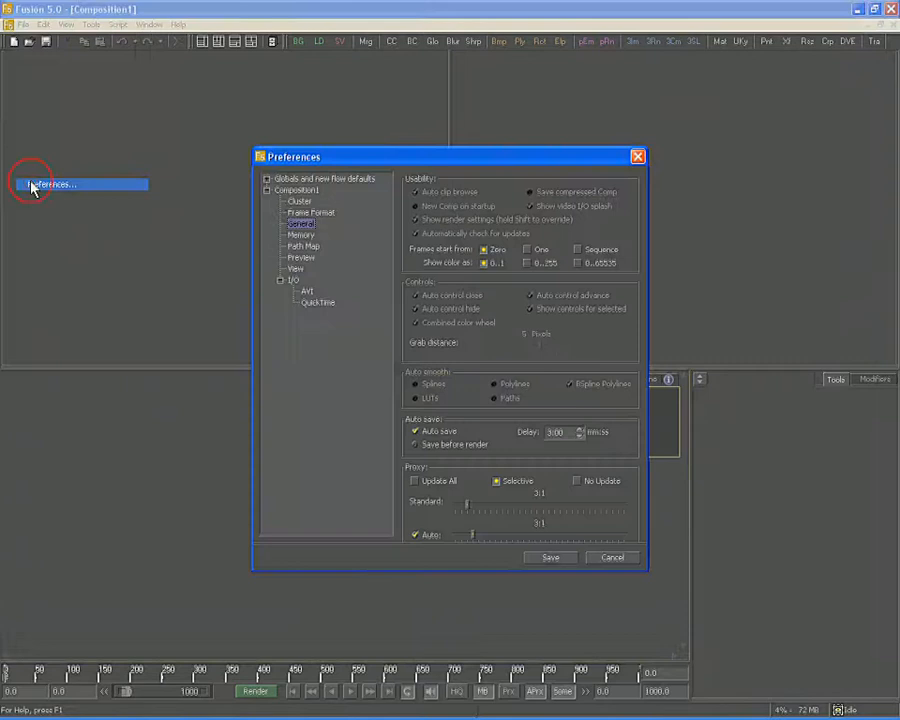
{"action": "left_click", "coordinate": [316, 213]}
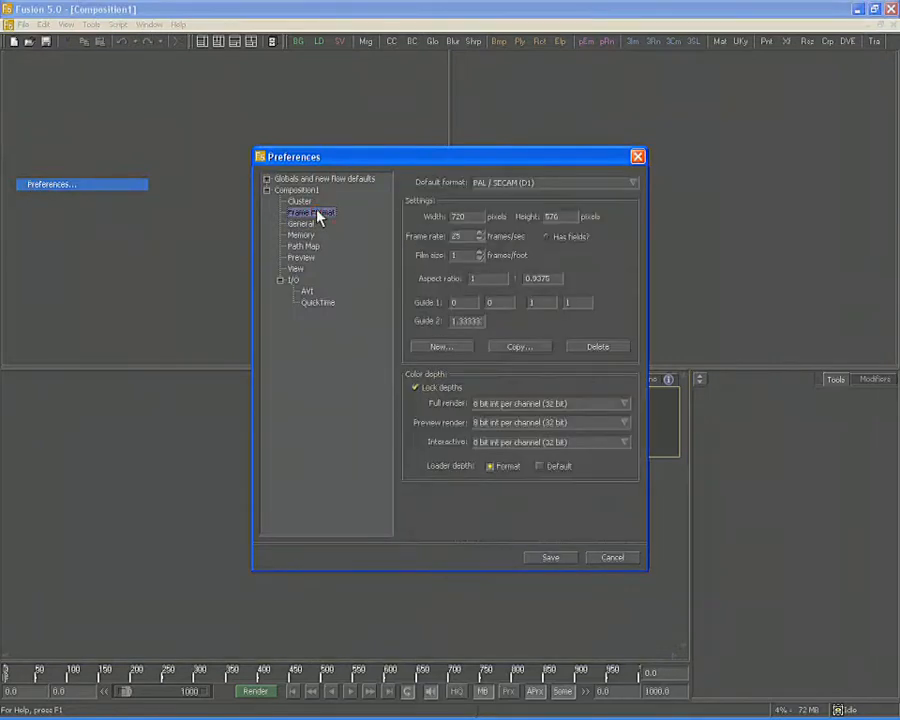
{"action": "left_click", "coordinate": [566, 183]}
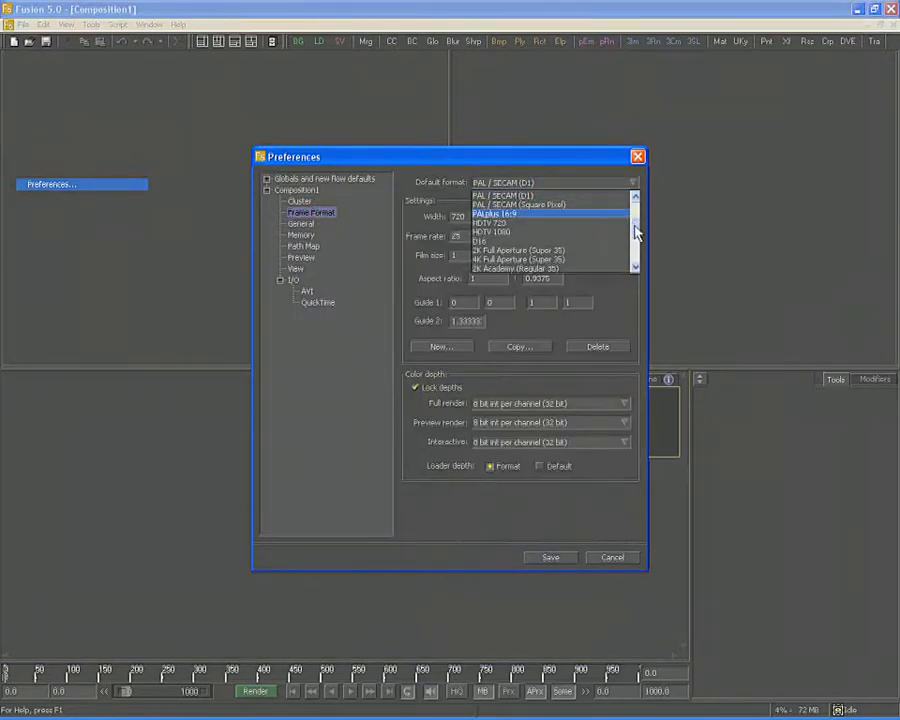
{"action": "left_click_drag", "start_coordinate": [635, 227], "coordinate": [637, 203]}
{"action": "left_click", "coordinate": [557, 207]}
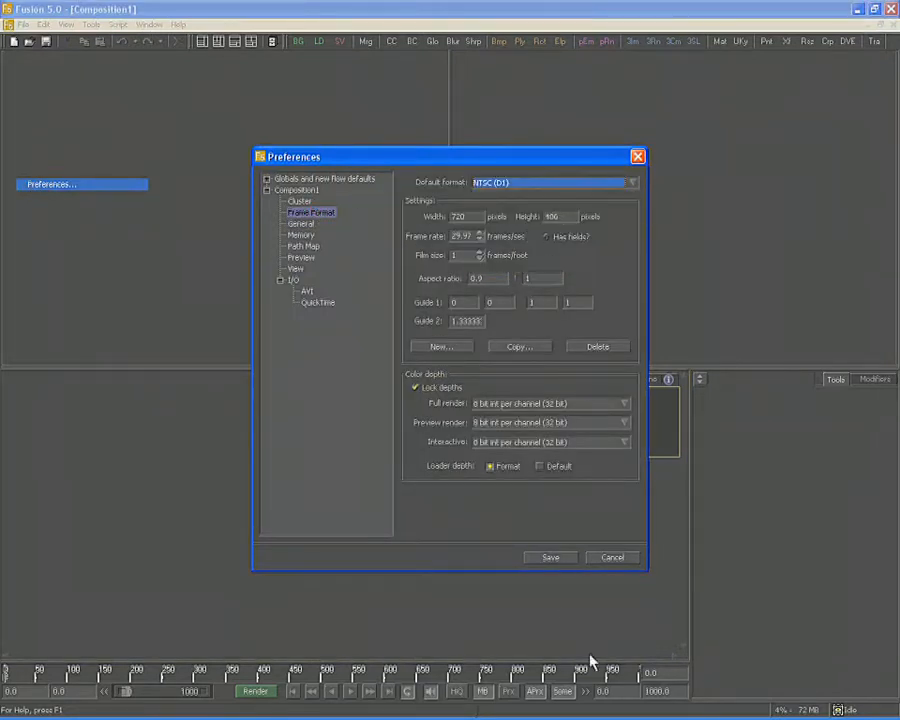
{"action": "left_click", "coordinate": [540, 558]}
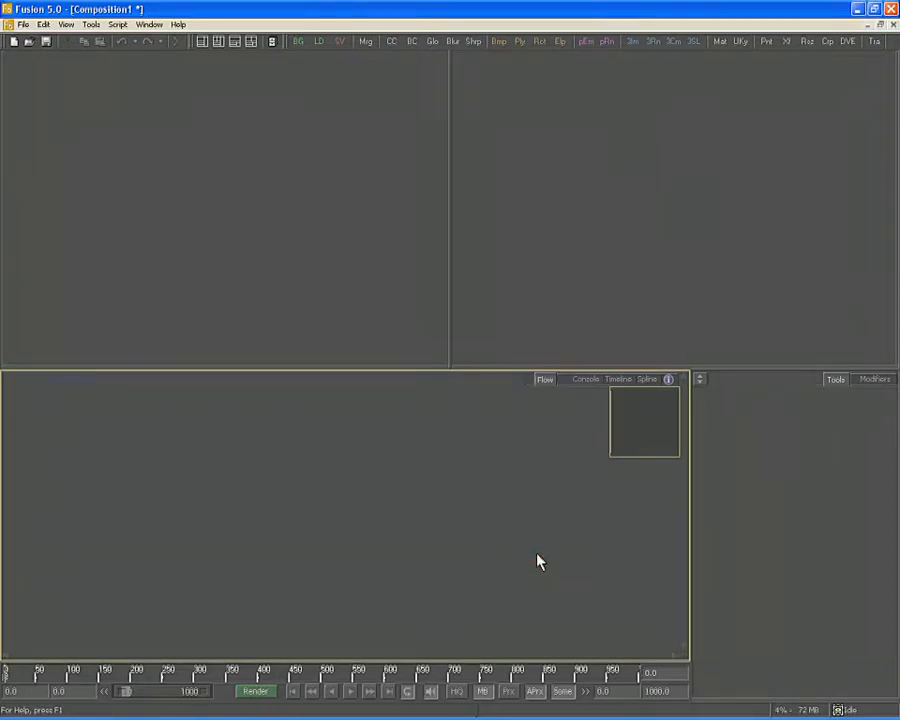
Switch to Windows Explorer and add the BG image sequence from the Courseware Footage folder to the composition's flow.
{"action": "key", "text": "alt+Tab"}
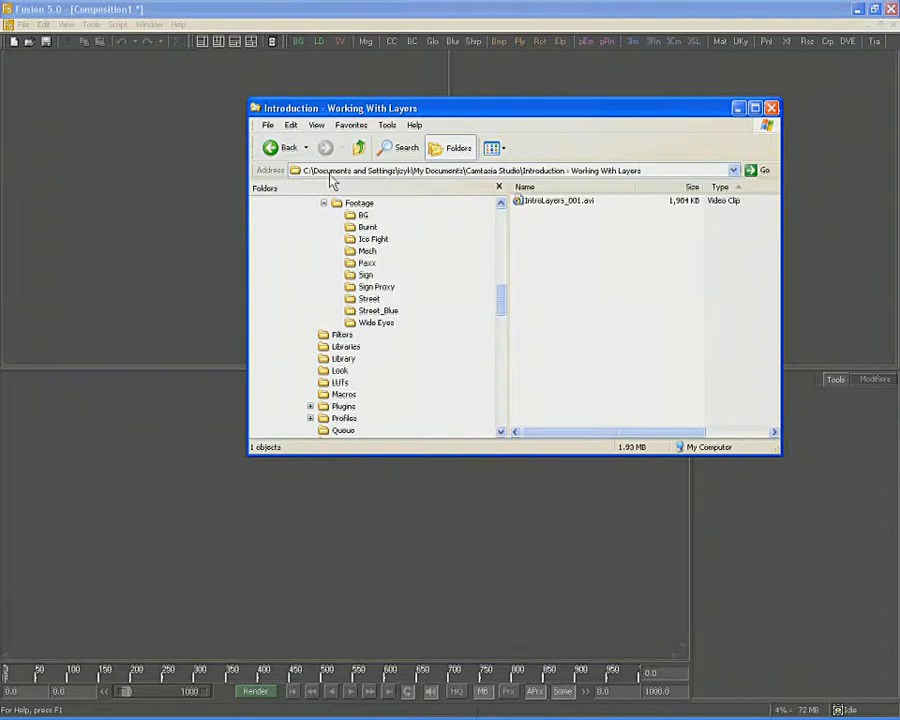
{"action": "left_click", "coordinate": [357, 204]}
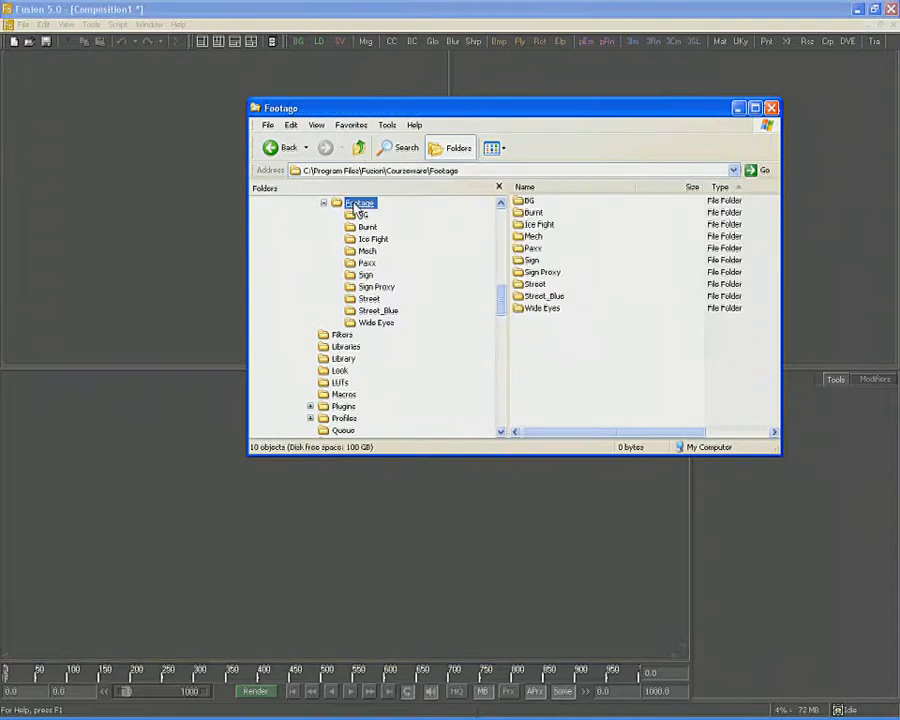
{"action": "left_click", "coordinate": [362, 215]}
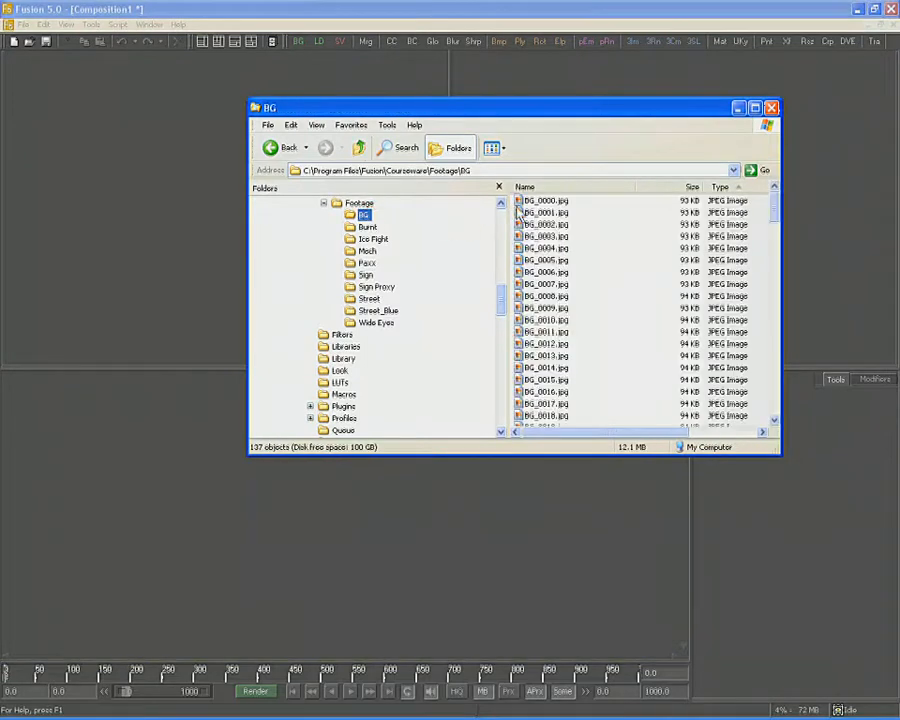
{"action": "left_click_drag", "start_coordinate": [548, 200], "coordinate": [64, 416]}
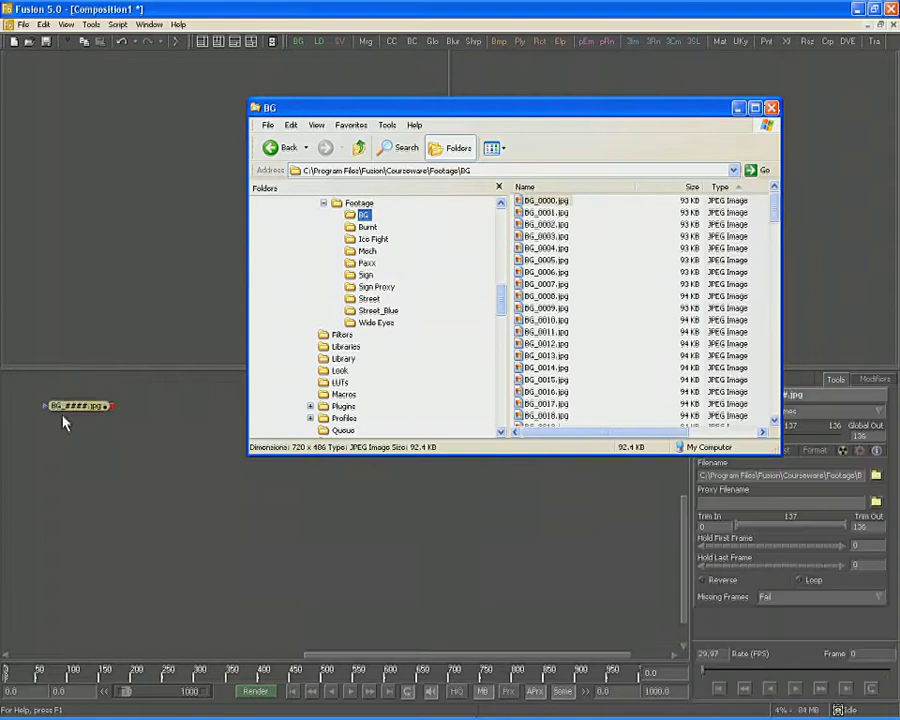
Add the Mech, Paxx and Burnt image sequences to the flow, stacked in that order below the BG loader.
{"action": "left_click", "coordinate": [454, 249]}
{"action": "left_click_drag", "start_coordinate": [524, 200], "coordinate": [74, 465]}
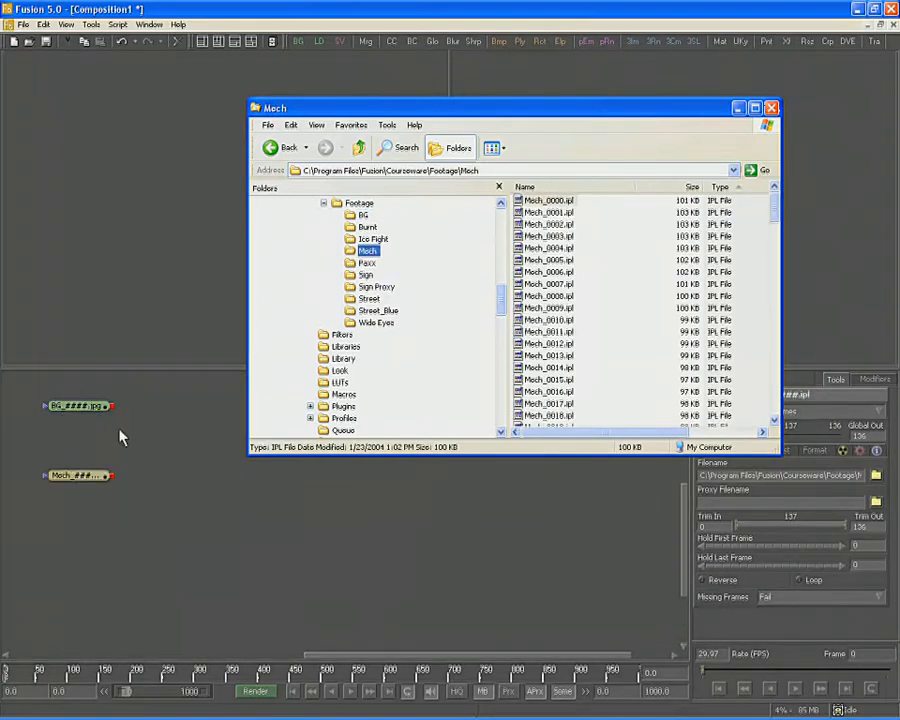
{"action": "left_click", "coordinate": [367, 263]}
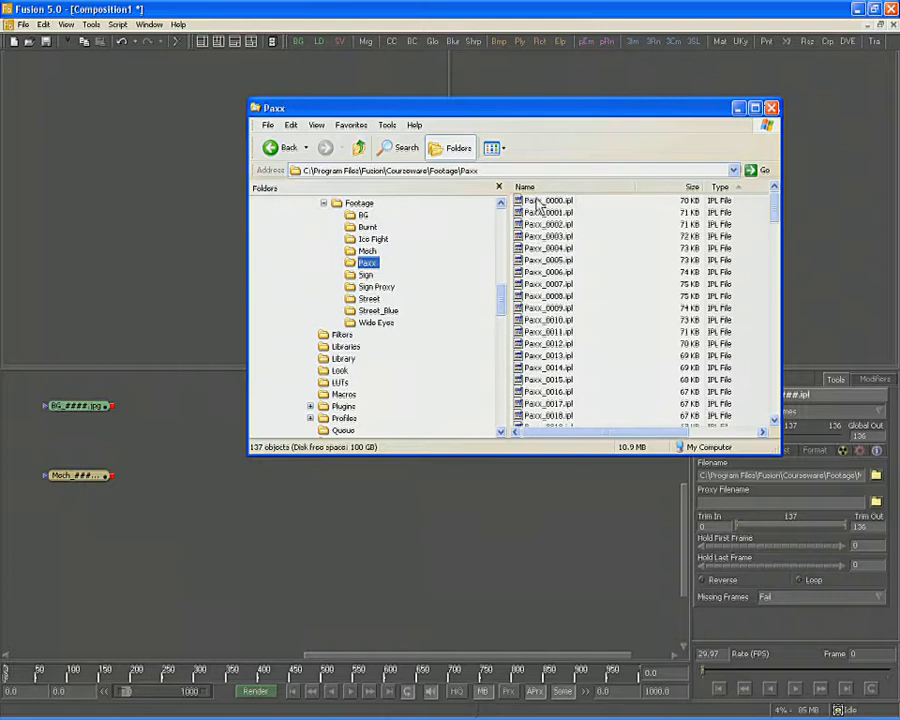
{"action": "left_click_drag", "start_coordinate": [526, 202], "coordinate": [89, 527]}
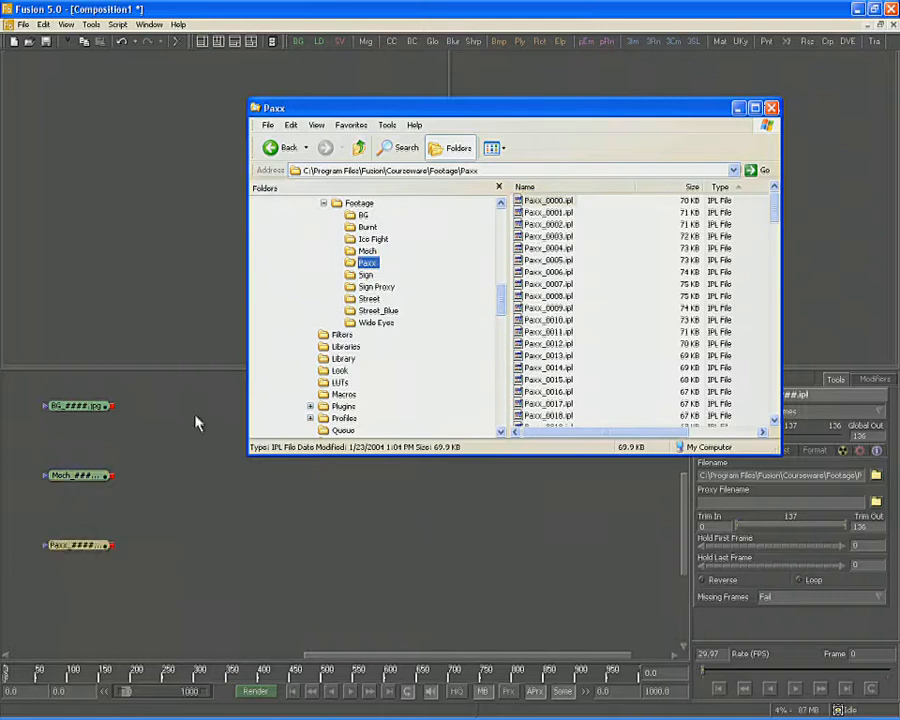
{"action": "left_click", "coordinate": [368, 228]}
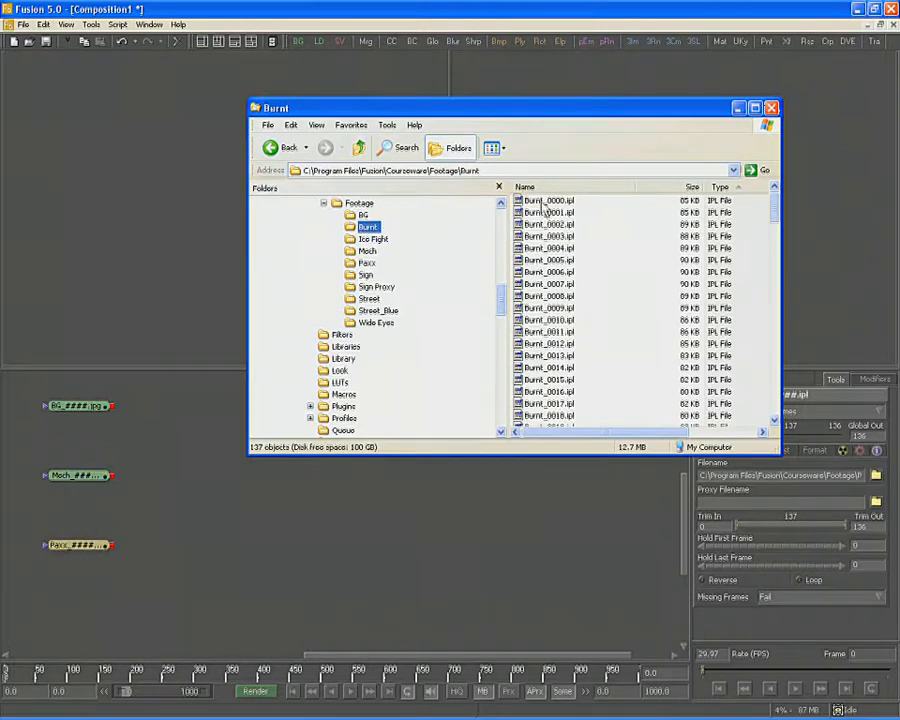
{"action": "left_click_drag", "start_coordinate": [548, 201], "coordinate": [67, 613]}
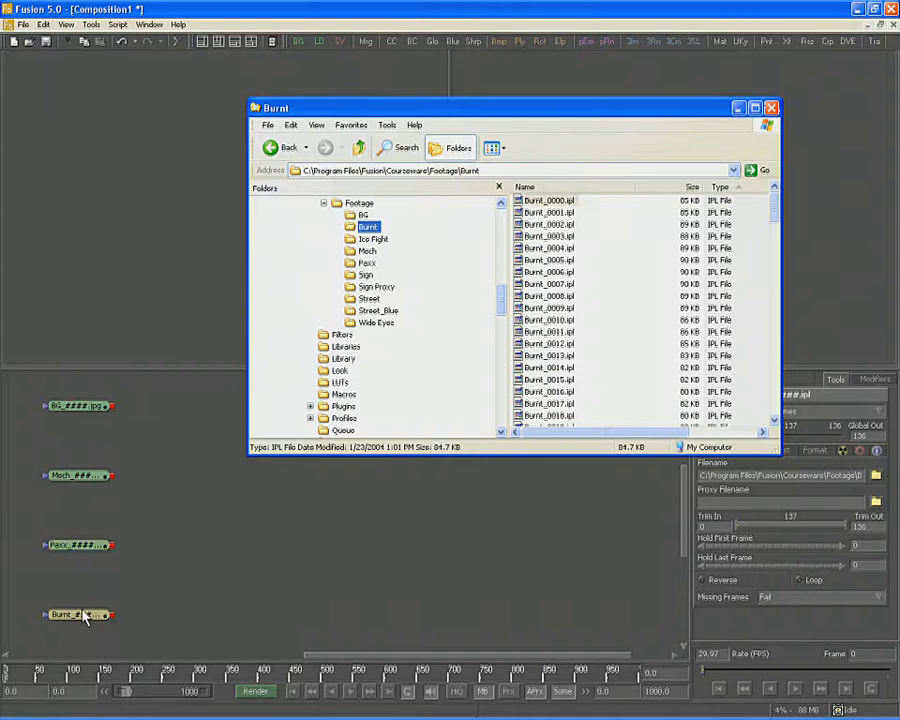
Switch back to Fusion and force source tile pictures so the loaders in the flow display thumbnails.
{"action": "left_click", "coordinate": [85, 617]}
{"action": "right_click", "coordinate": [304, 502]}
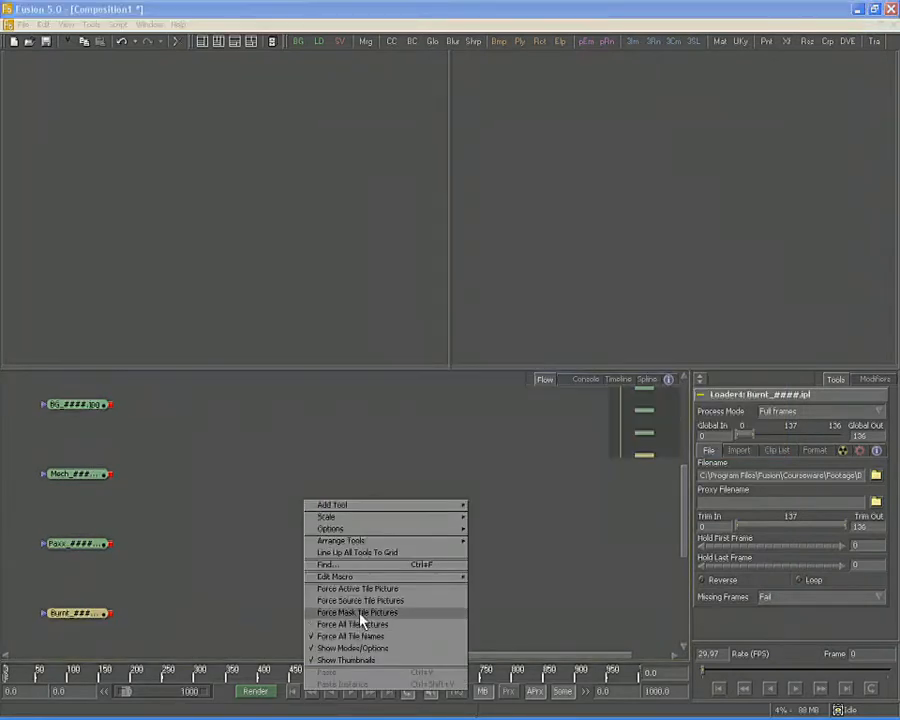
{"action": "left_click", "coordinate": [427, 601]}
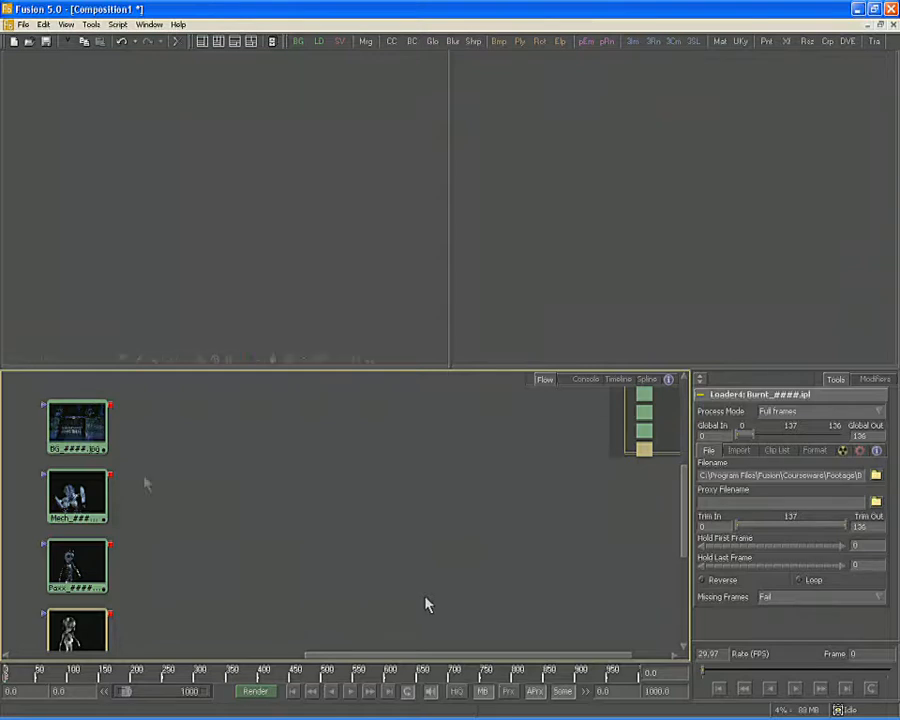
Set the render range from the BG loader and set the global end time to 136.
{"action": "mouse_move", "coordinate": [90, 440]}
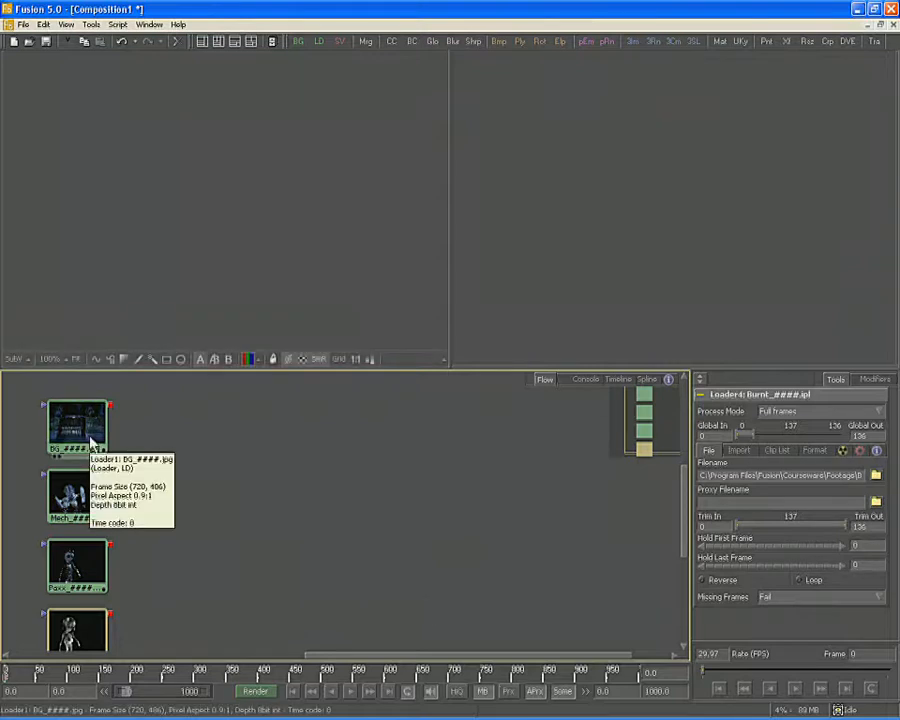
{"action": "right_click", "coordinate": [90, 440]}
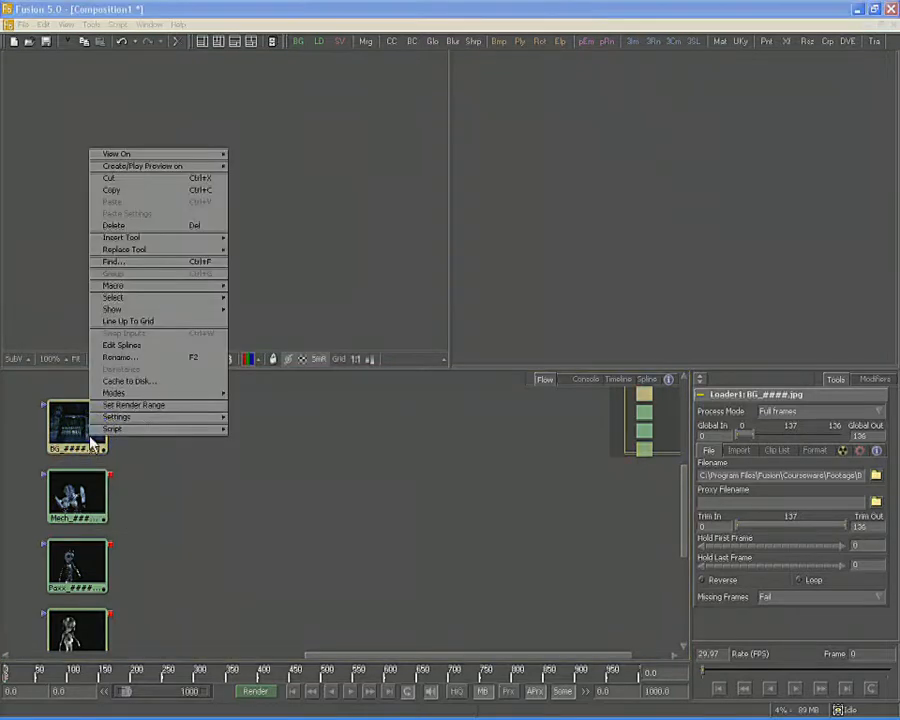
{"action": "left_click", "coordinate": [140, 407]}
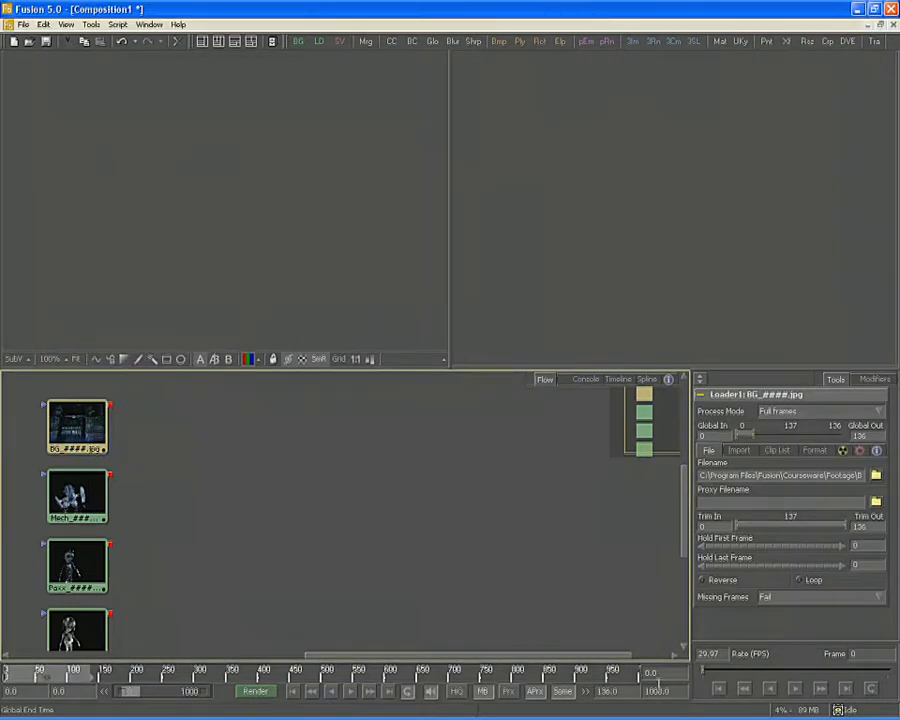
{"action": "left_click", "coordinate": [657, 691]}
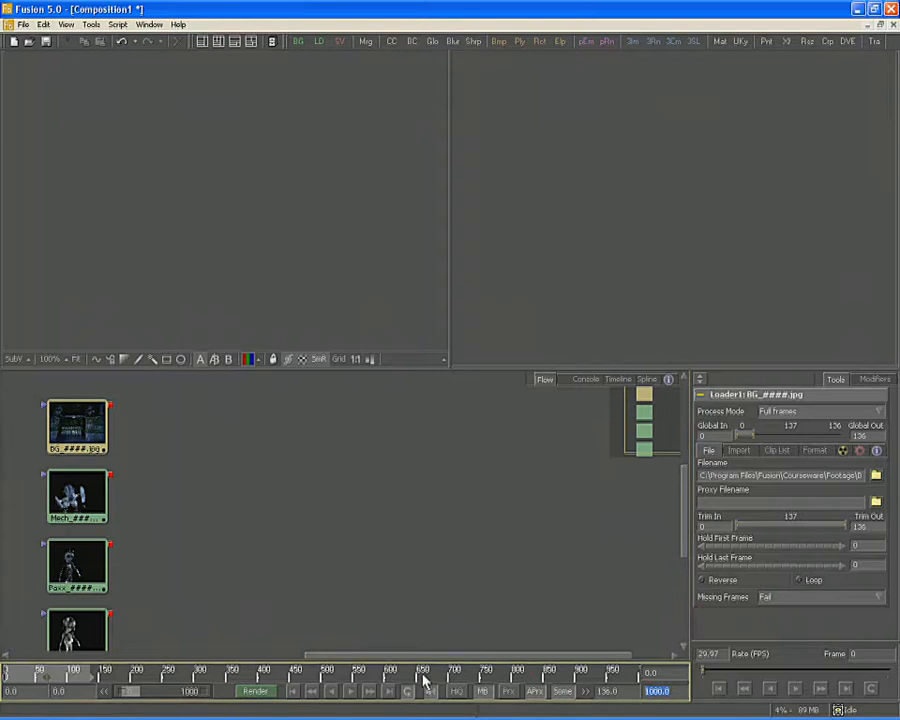
{"action": "type", "text": "136"}
{"action": "key", "text": "Return"}
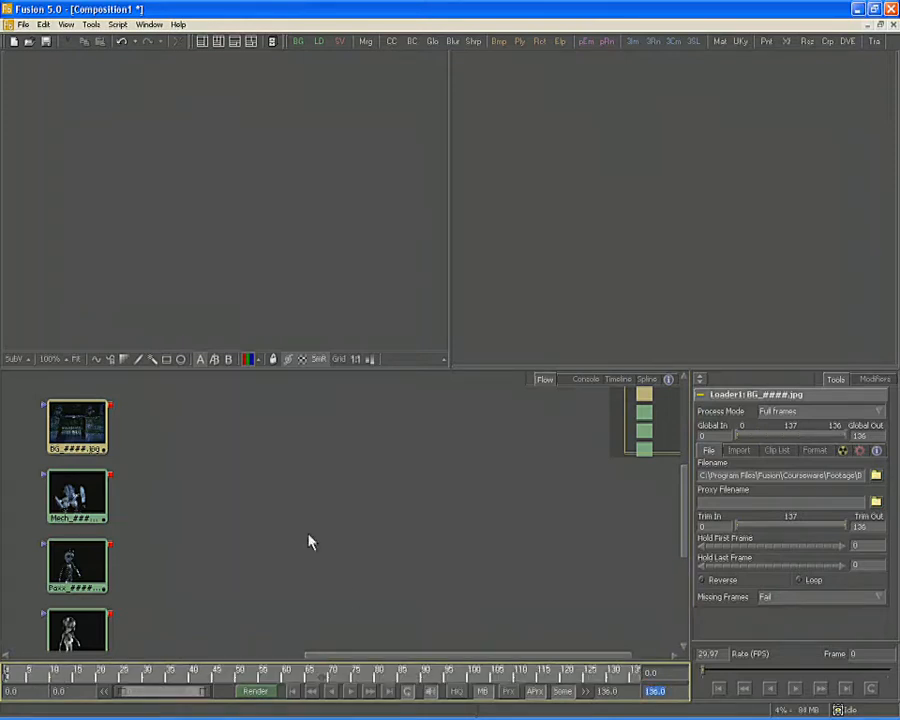
Display the BG loader in the left viewer and the Mech loader in the right viewer, scaling each image to fit.
{"action": "left_click_drag", "start_coordinate": [90, 420], "coordinate": [142, 254]}
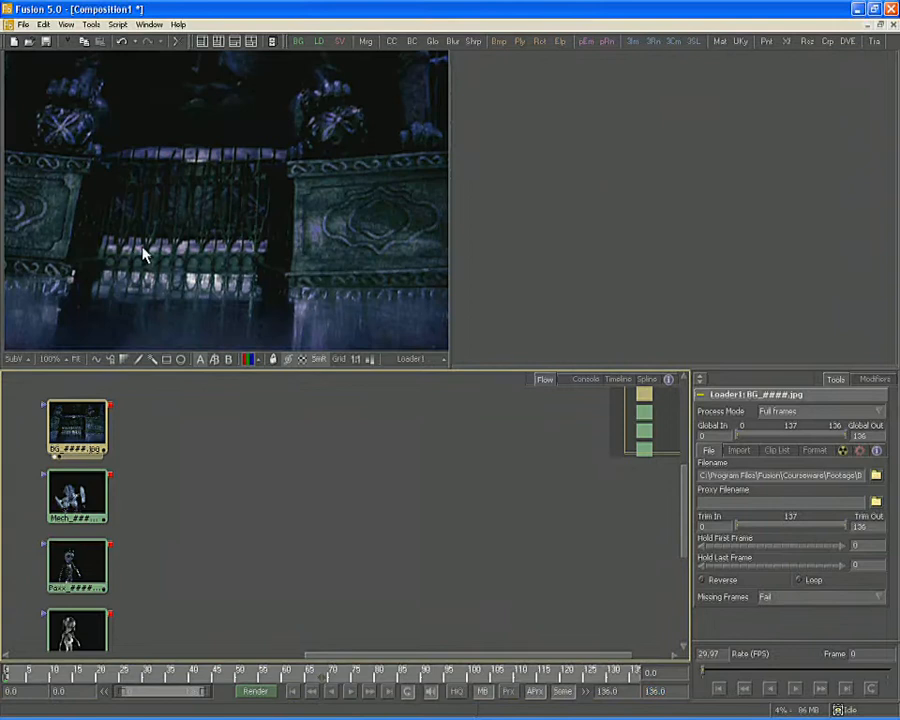
{"action": "left_click", "coordinate": [142, 254]}
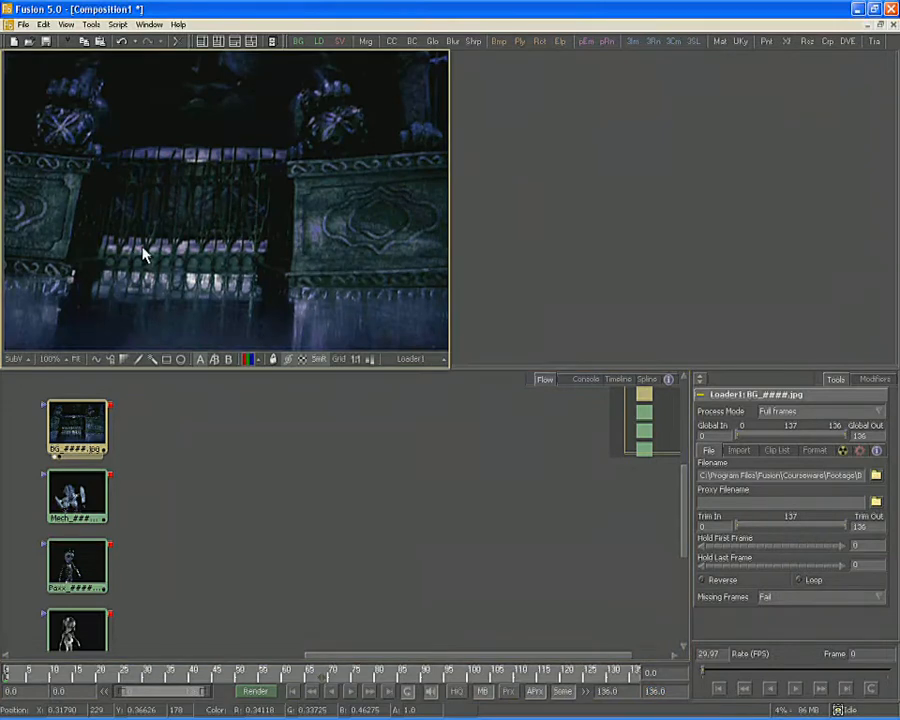
{"action": "key", "text": "ctrl+f"}
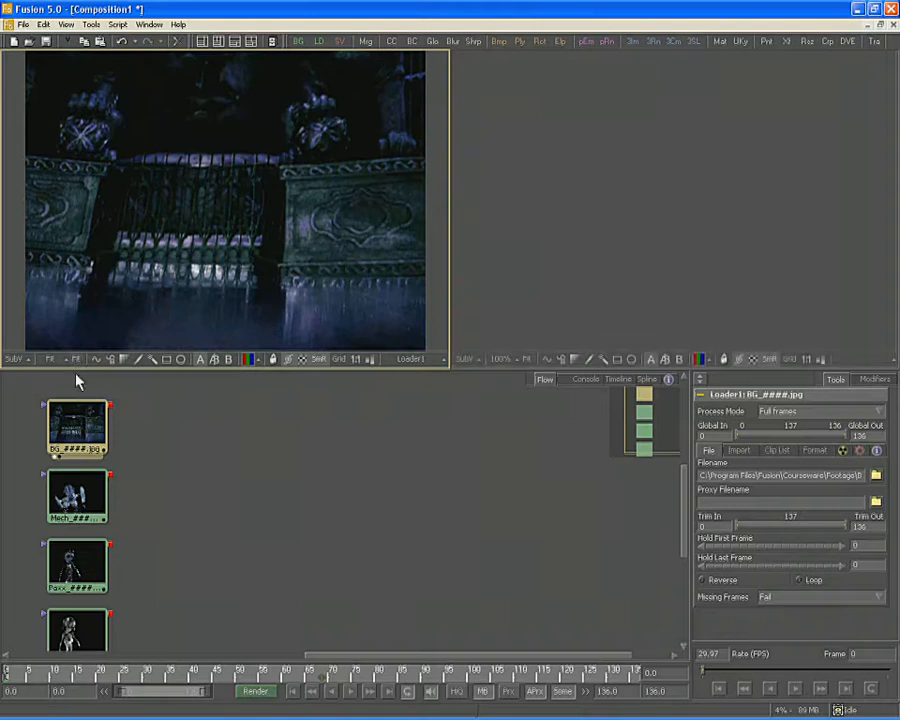
{"action": "left_click_drag", "start_coordinate": [75, 512], "coordinate": [530, 313]}
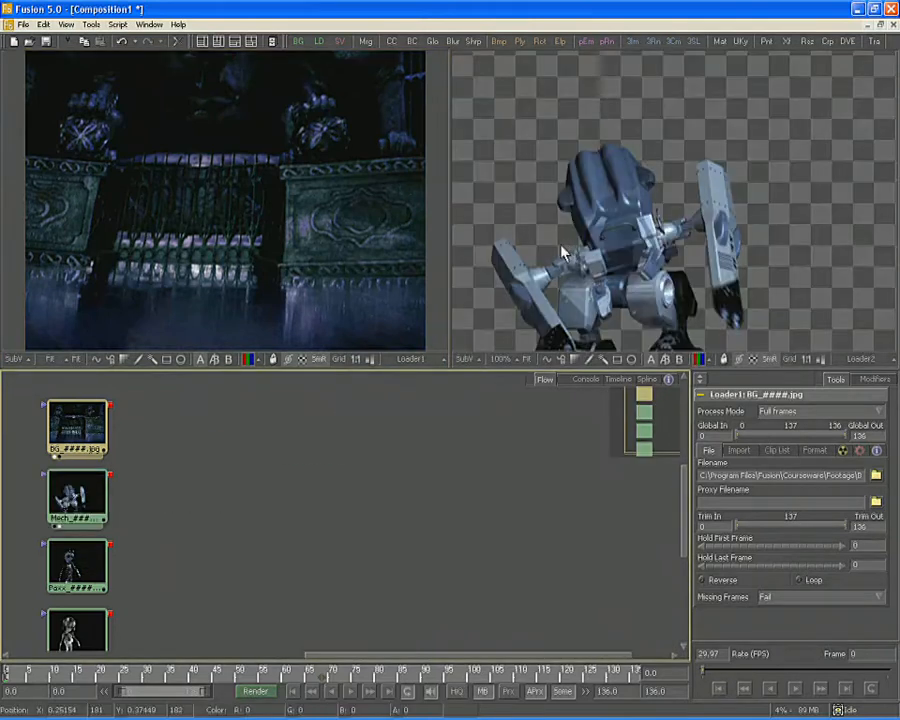
{"action": "left_click", "coordinate": [551, 252]}
{"action": "key", "text": "ctrl+f"}
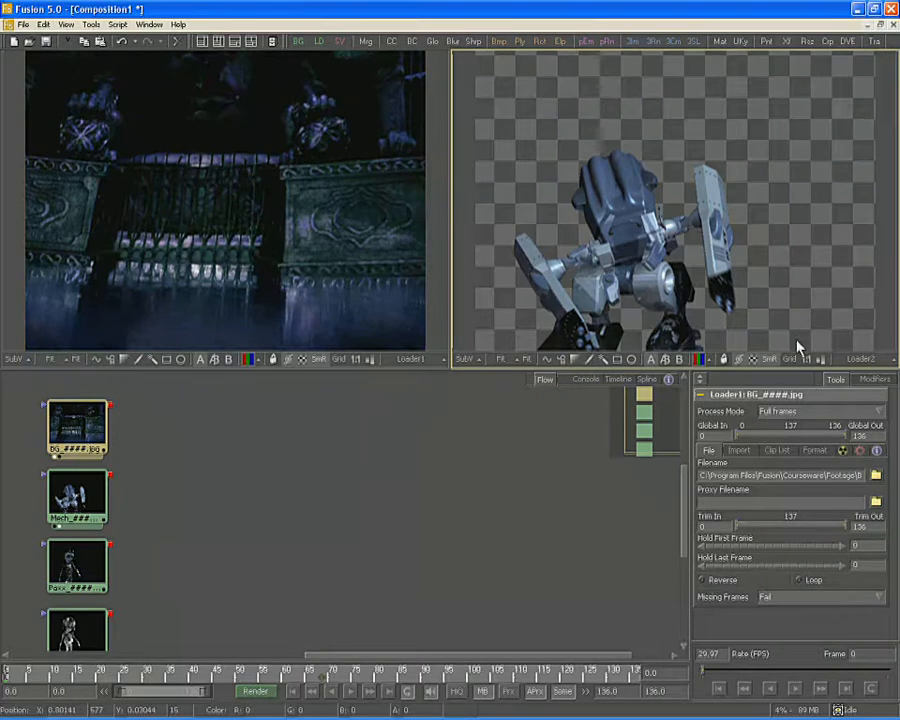
Toggle the checker underlay behind the Mech image, then compare its alpha channel with the color view.
{"action": "left_click", "coordinate": [754, 366]}
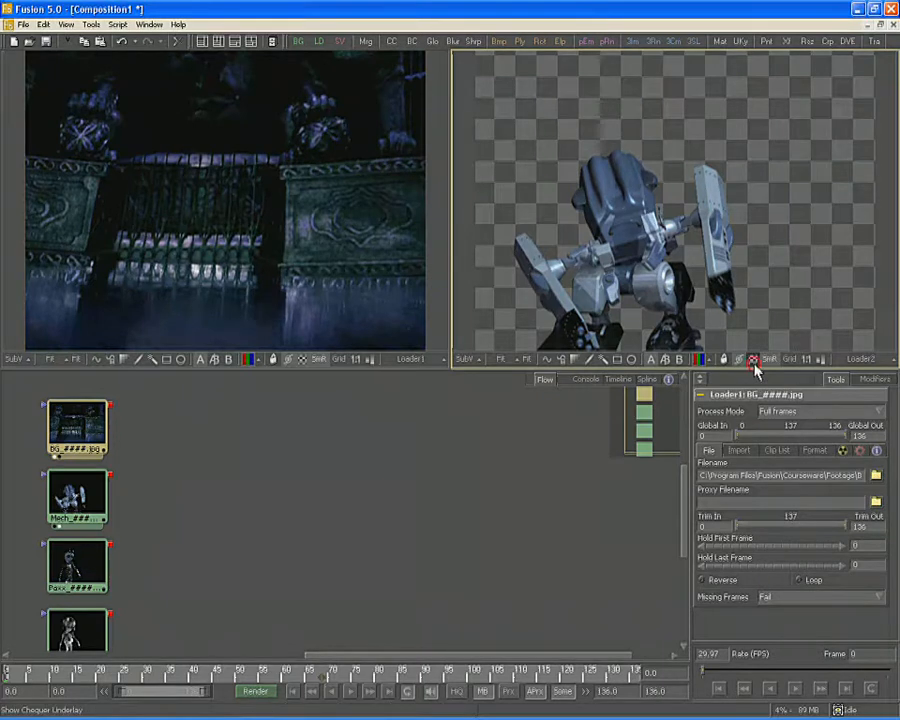
{"action": "left_click", "coordinate": [754, 366]}
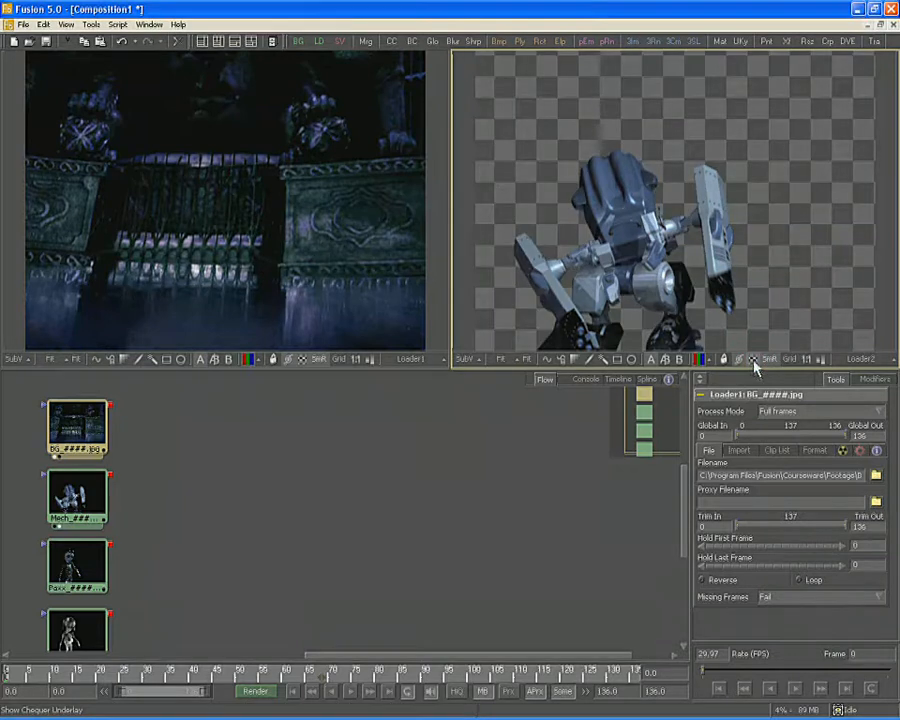
{"action": "left_click", "coordinate": [698, 362]}
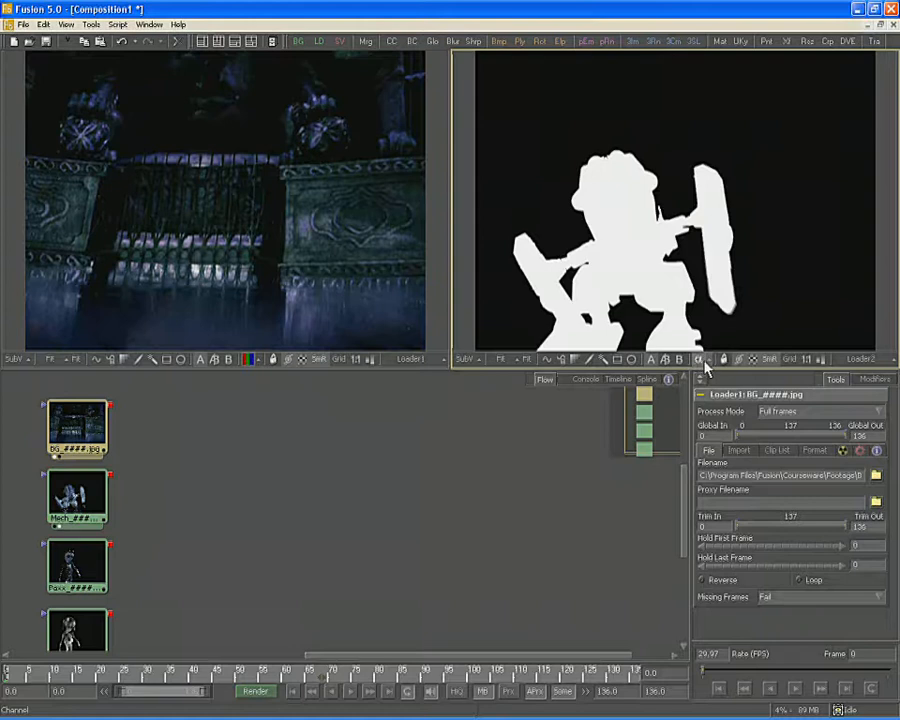
{"action": "left_click", "coordinate": [709, 366]}
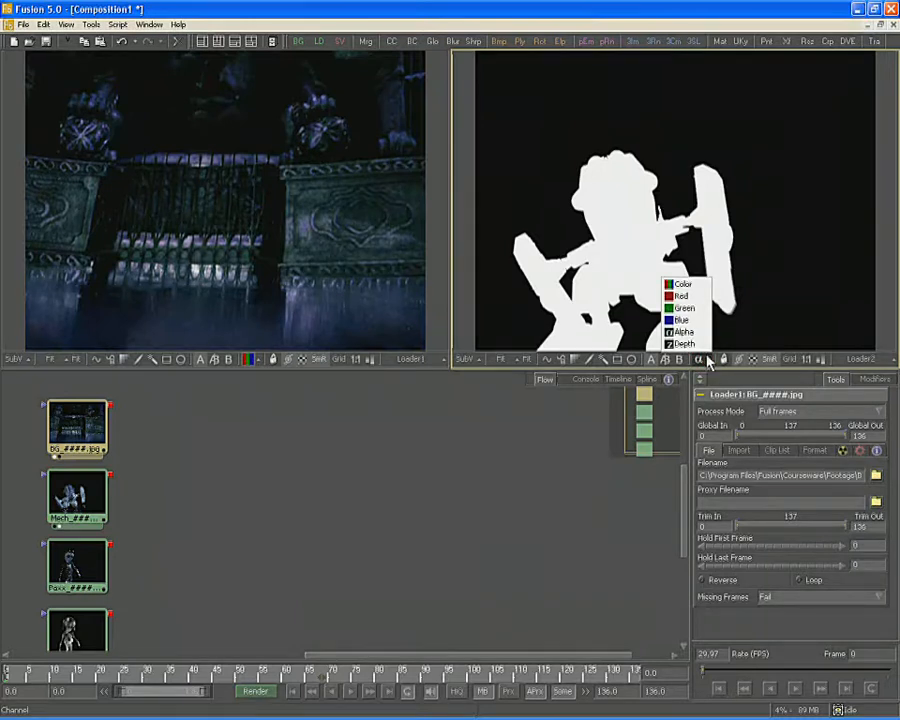
{"action": "left_click", "coordinate": [702, 286]}
Examine the Mech image in its viewer by cycling through the color, red and green channels.
{"action": "left_click", "coordinate": [660, 128]}
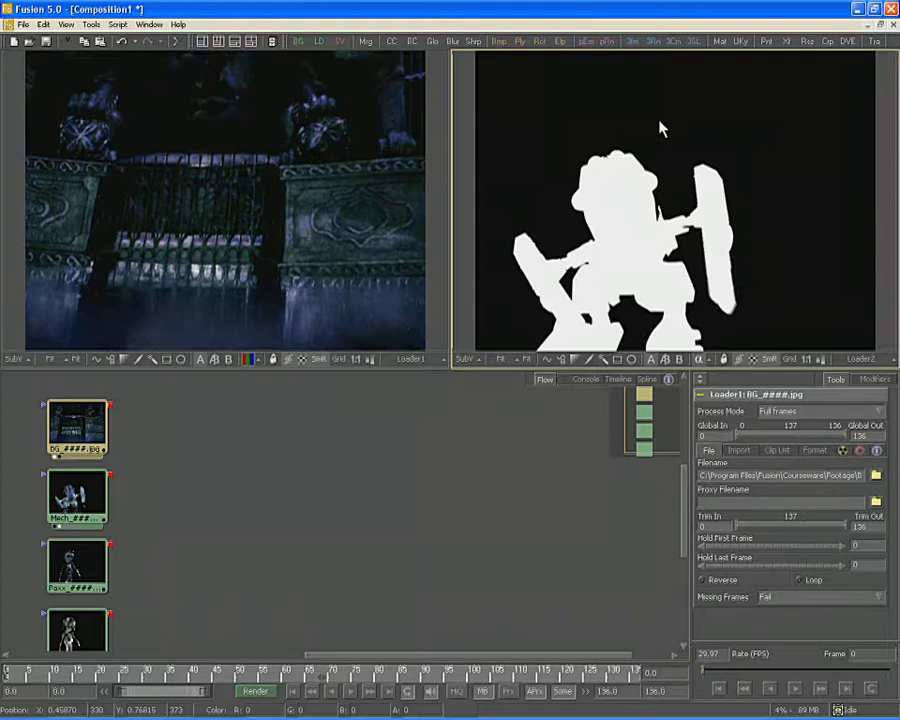
{"action": "key", "text": "c"}
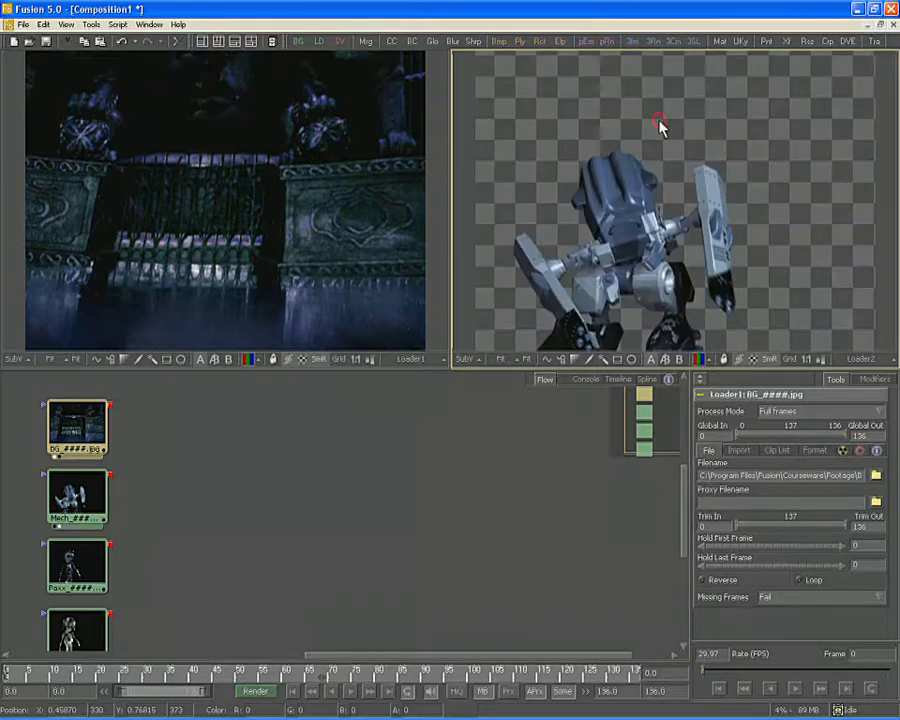
{"action": "key", "text": "r"}
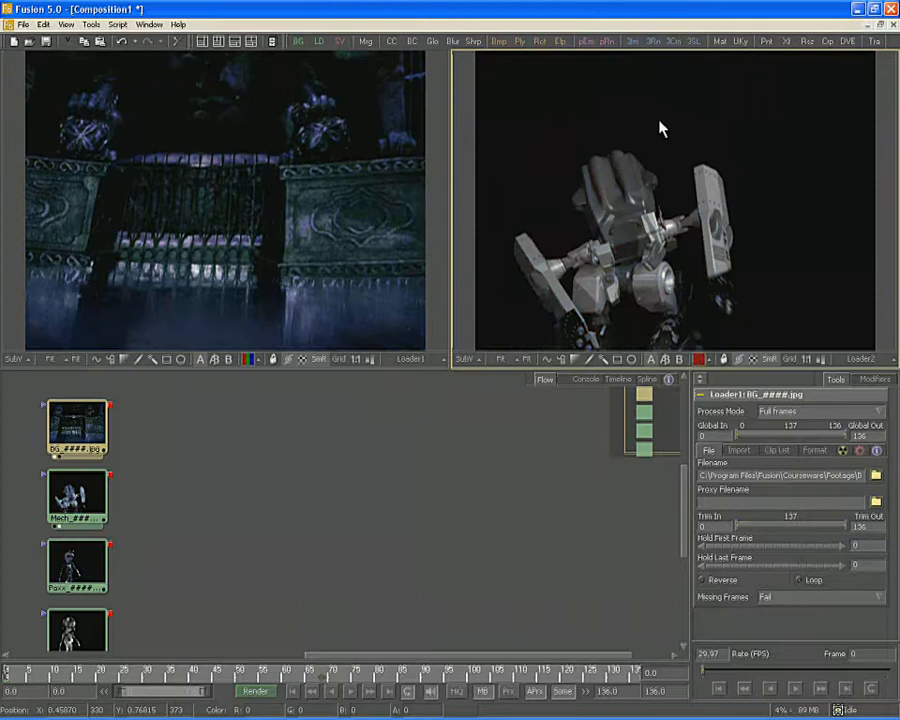
{"action": "key", "text": "g"}
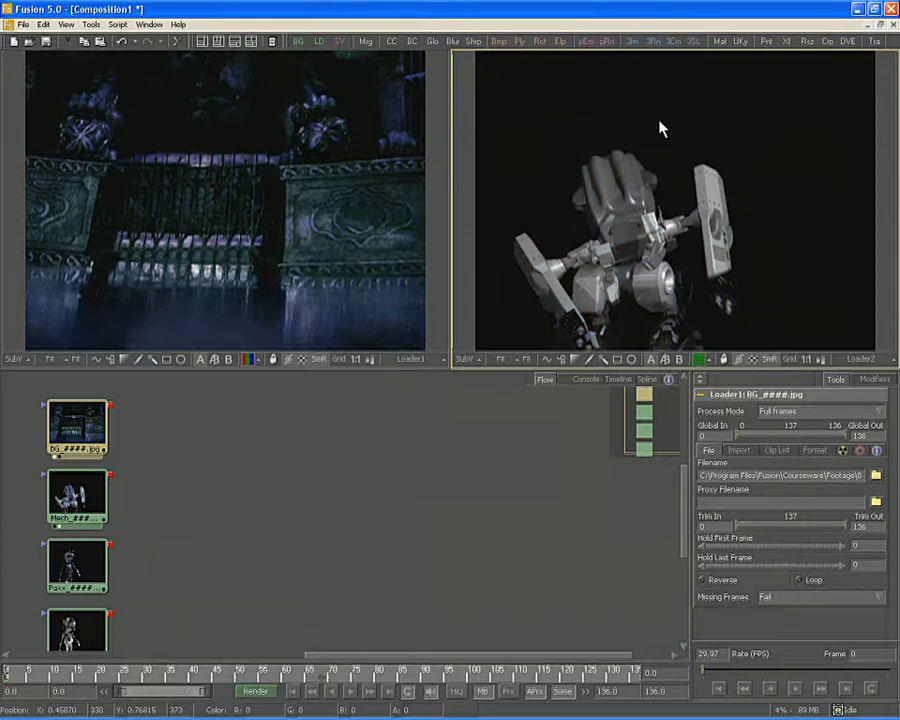
Check the blue channel of the Mech image, and return its viewer to full color.
{"action": "key", "text": "b"}
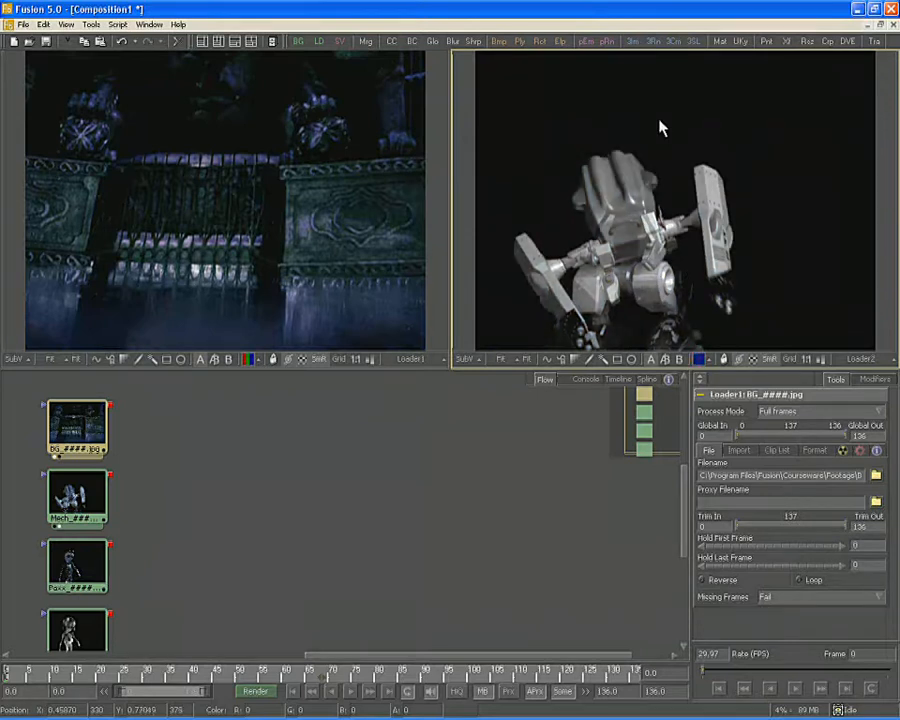
{"action": "key", "text": "c"}
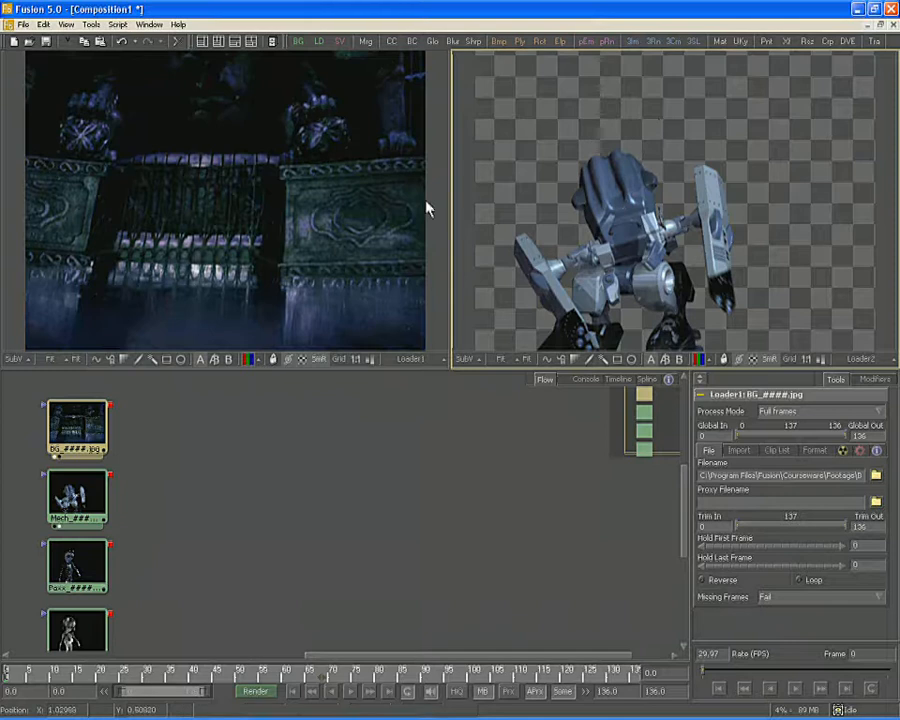
Add a Merge tool beside the loaders, connecting BG as its background and Mech as its foreground.
{"action": "right_click", "coordinate": [181, 484]}
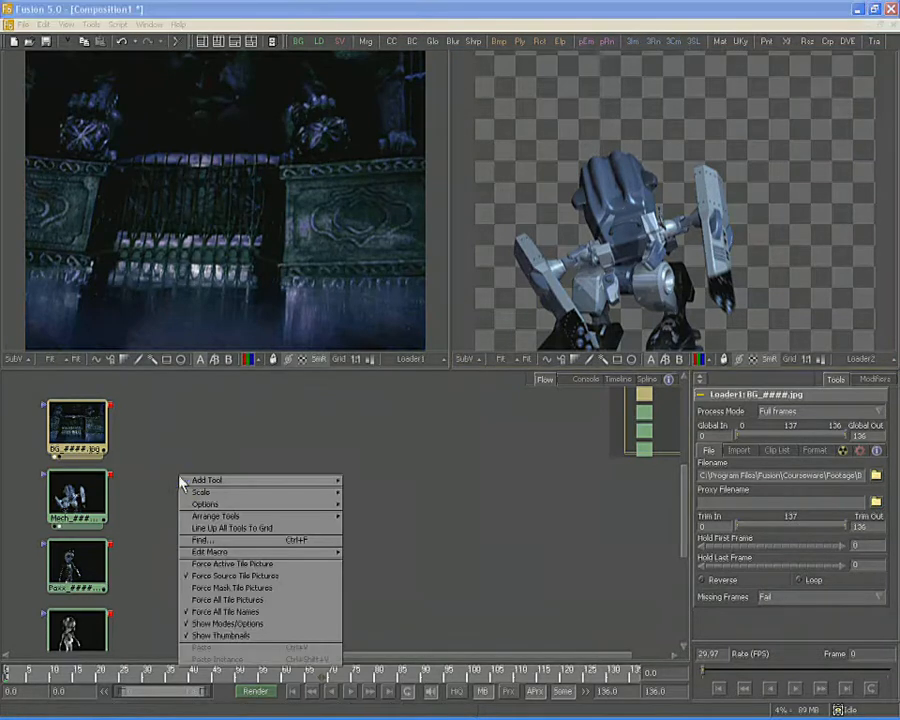
{"action": "mouse_move", "coordinate": [262, 485]}
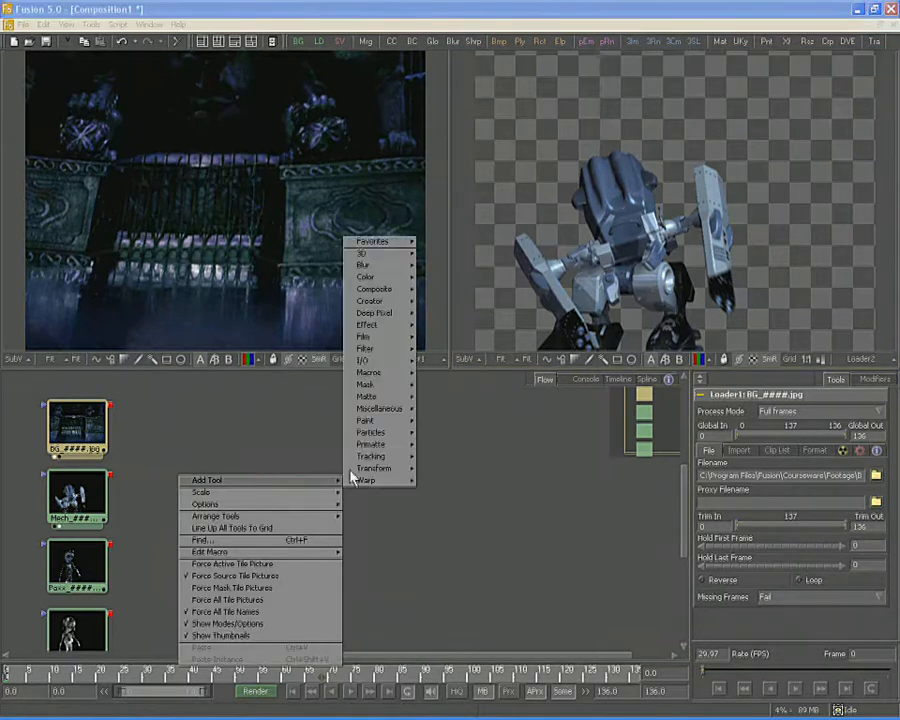
{"action": "mouse_move", "coordinate": [386, 292]}
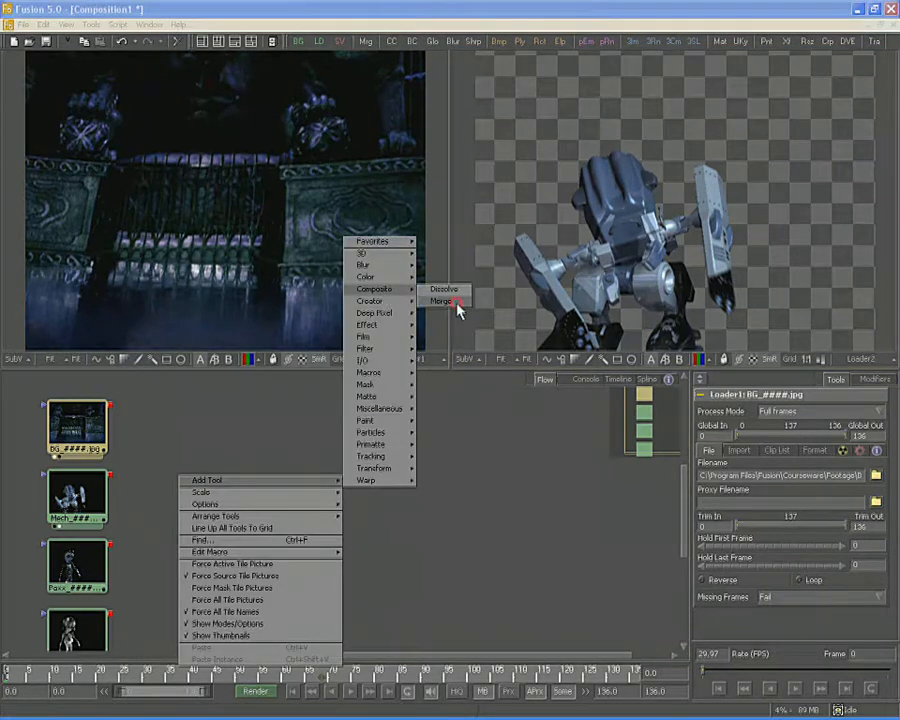
{"action": "left_click", "coordinate": [458, 304]}
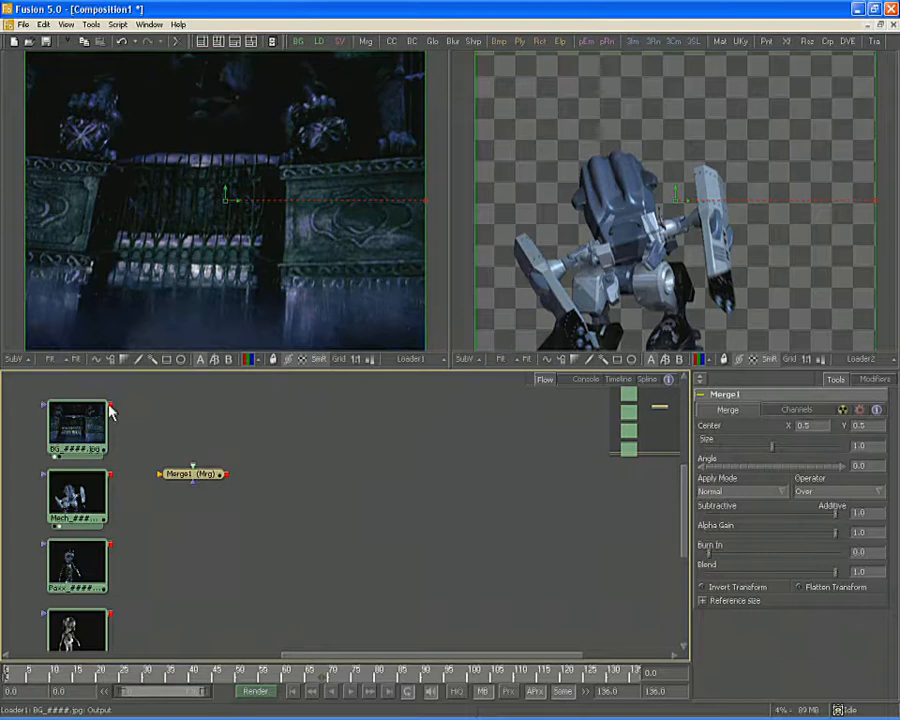
{"action": "left_click_drag", "start_coordinate": [110, 411], "coordinate": [195, 479]}
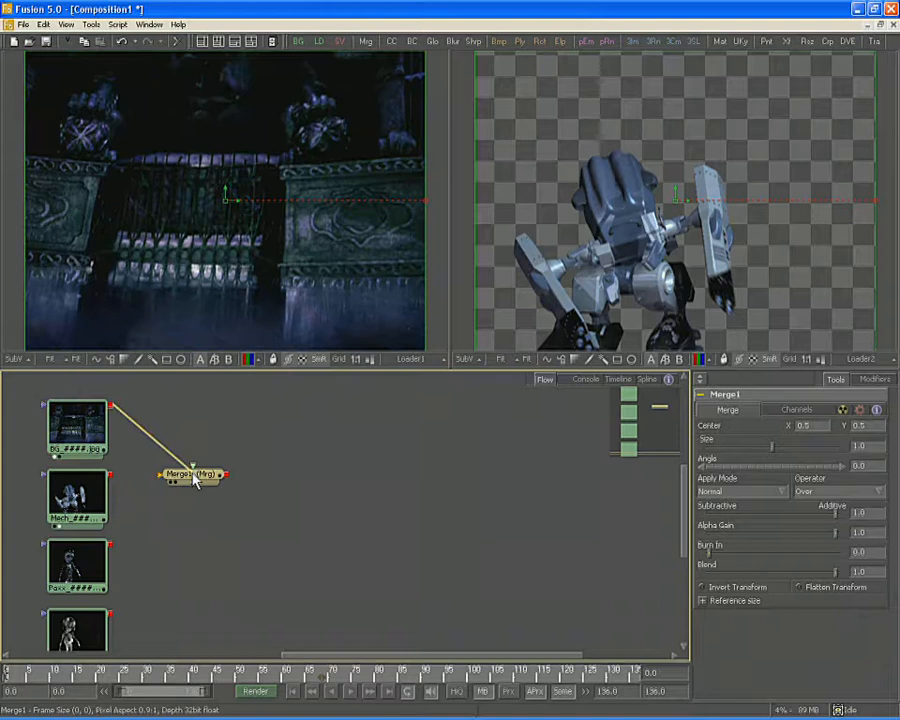
{"action": "left_click_drag", "start_coordinate": [193, 473], "coordinate": [193, 473]}
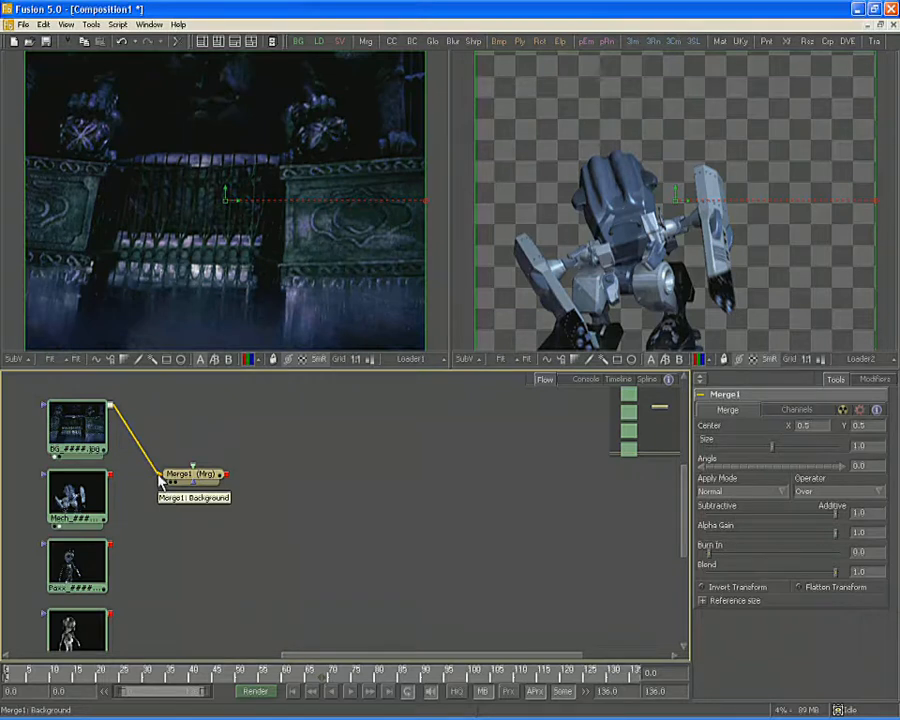
{"action": "left_click_drag", "start_coordinate": [111, 475], "coordinate": [172, 476]}
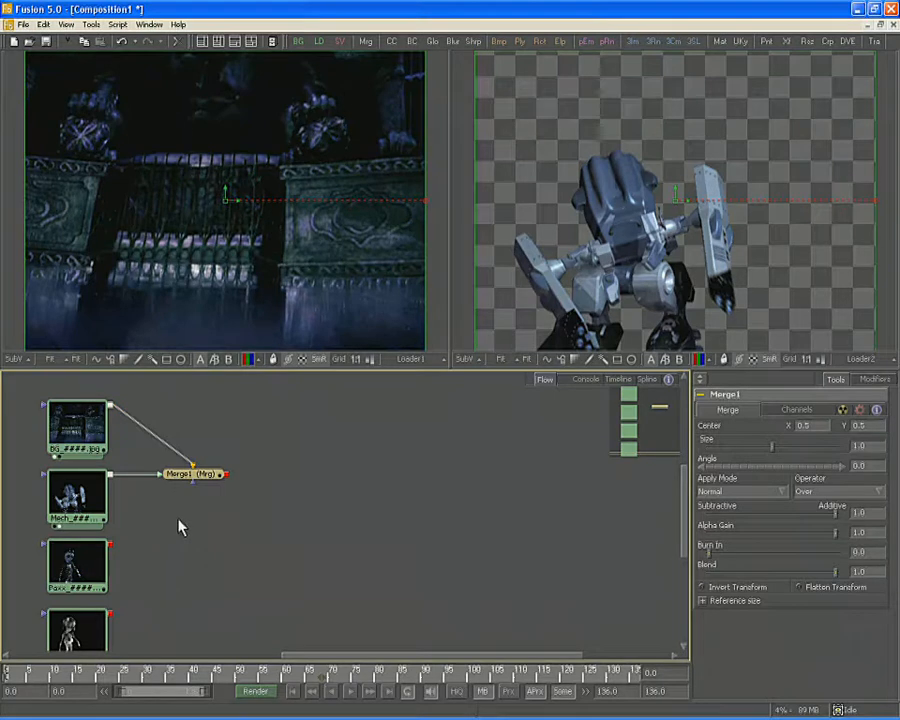
Display the BG and Mech merge in the left viewer and play the composition.
{"action": "left_click_drag", "start_coordinate": [206, 476], "coordinate": [221, 181]}
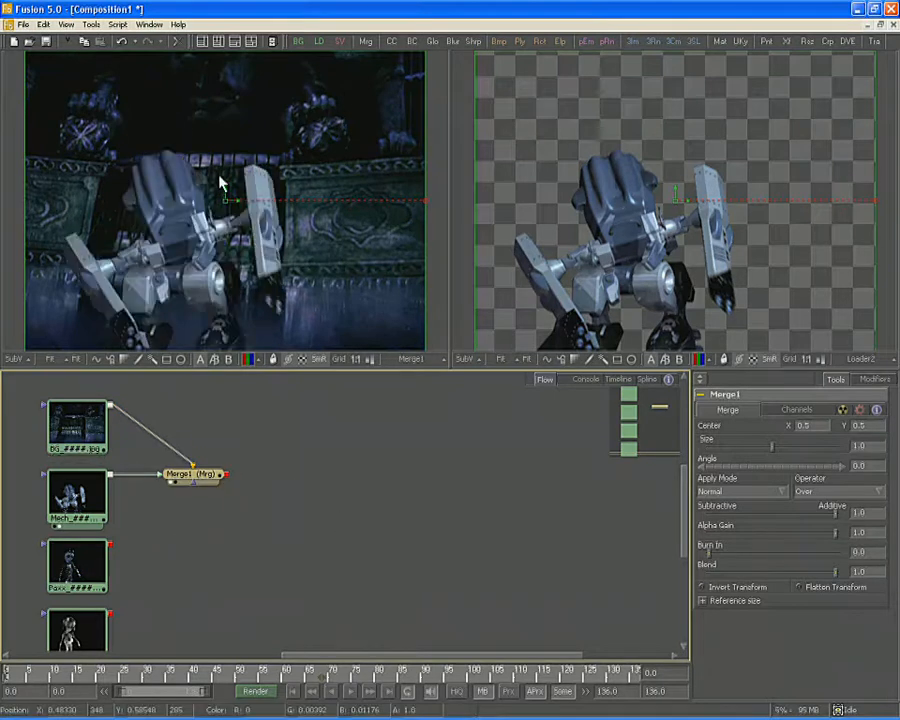
{"action": "key", "text": "space"}
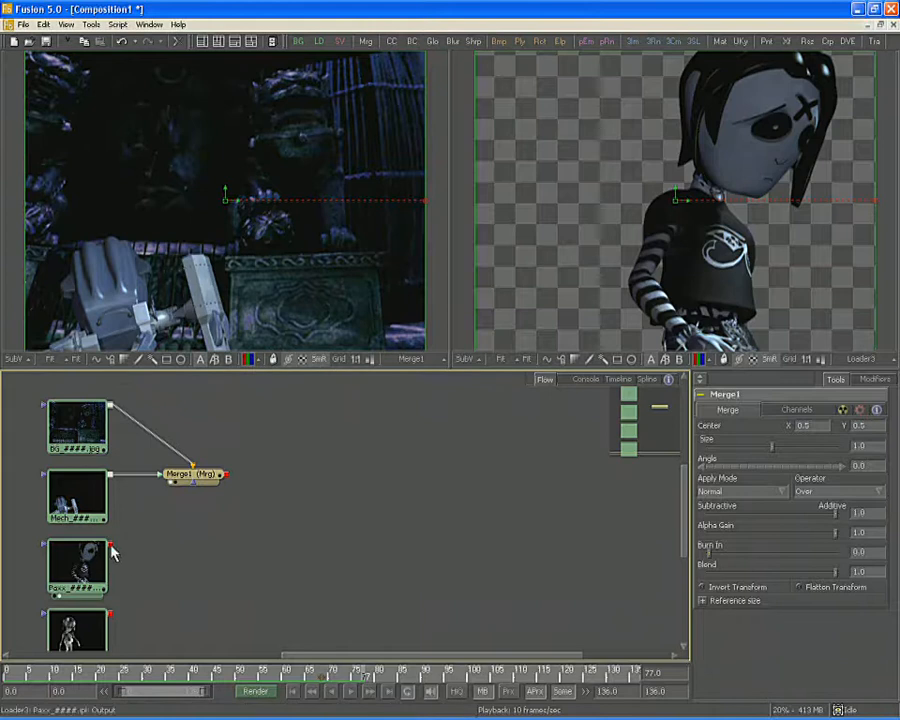
Merge the Paxx loader over the Merge1 output and display the new merge in the left viewer.
{"action": "left_click_drag", "start_coordinate": [112, 546], "coordinate": [226, 482]}
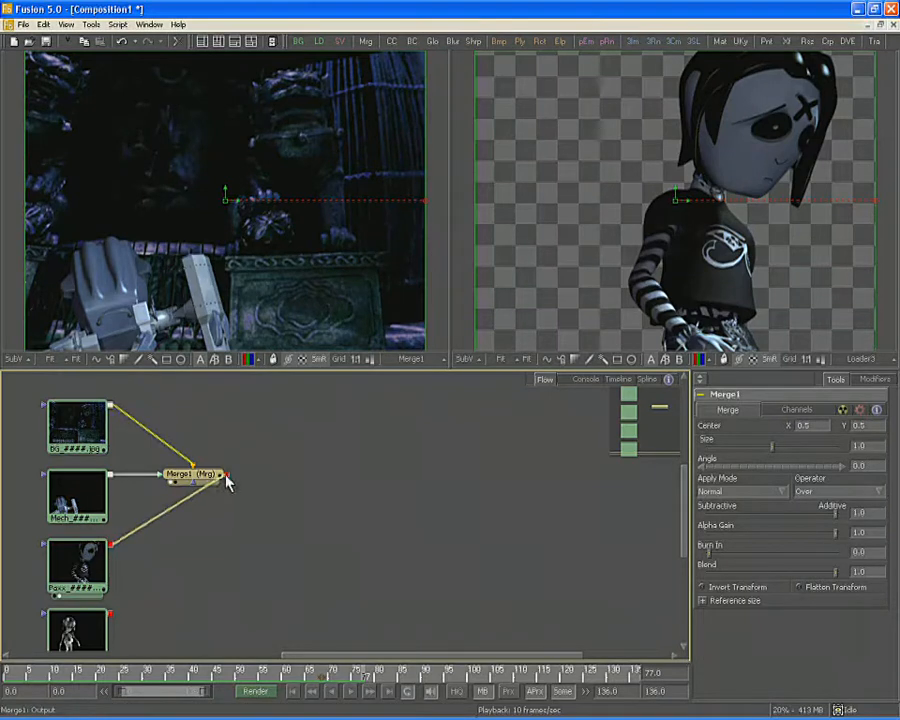
{"action": "left_click_drag", "start_coordinate": [226, 482], "coordinate": [227, 478]}
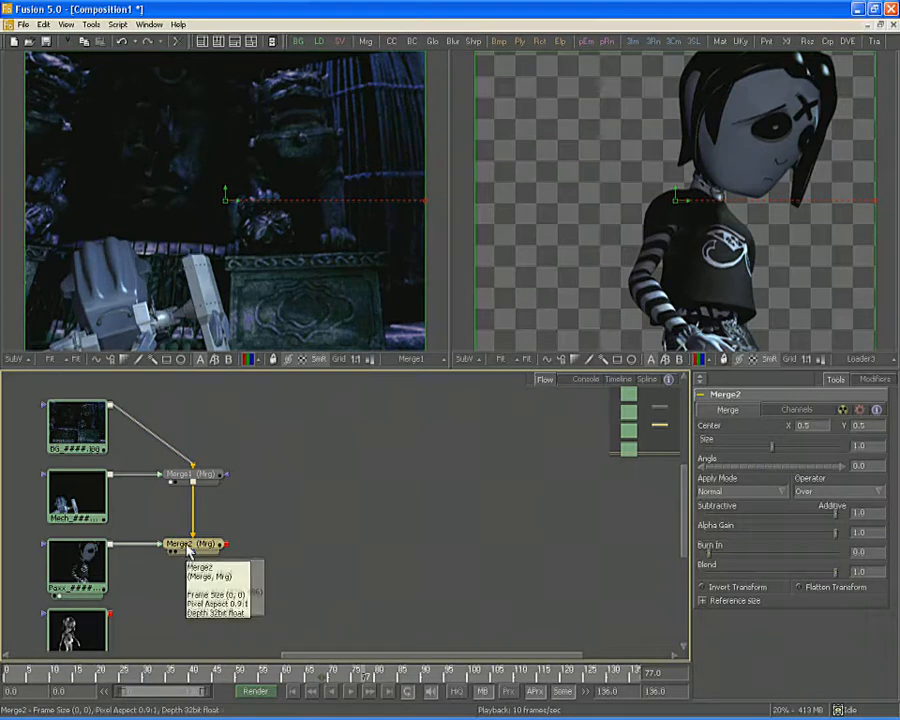
{"action": "left_click_drag", "start_coordinate": [188, 551], "coordinate": [203, 198]}
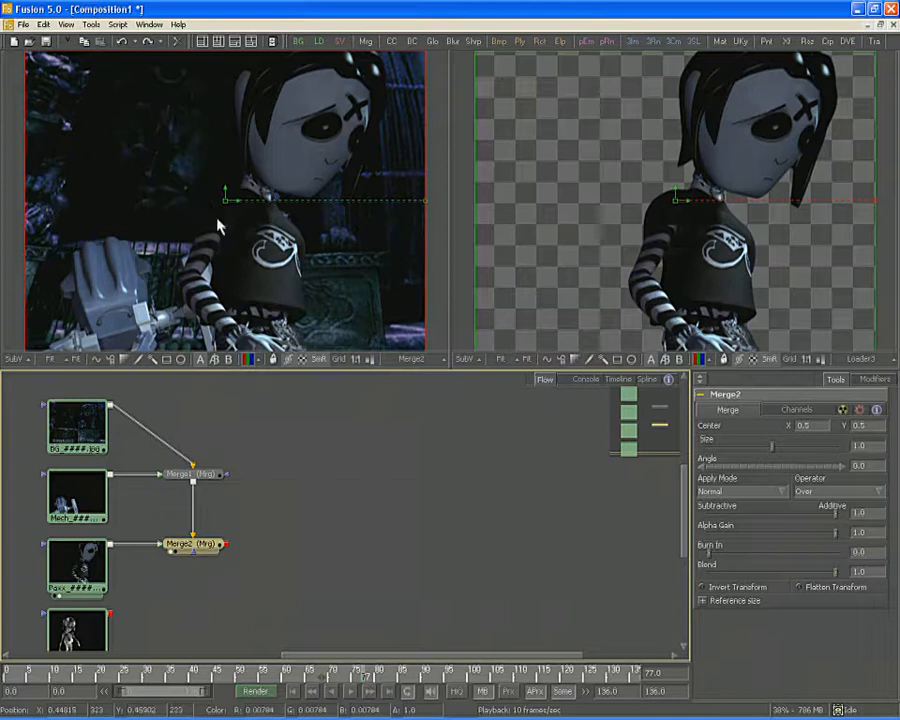
Try out Merge2's on-screen transform controls on the Paxx layer, undoing each change.
{"action": "left_click_drag", "start_coordinate": [228, 202], "coordinate": [250, 200]}
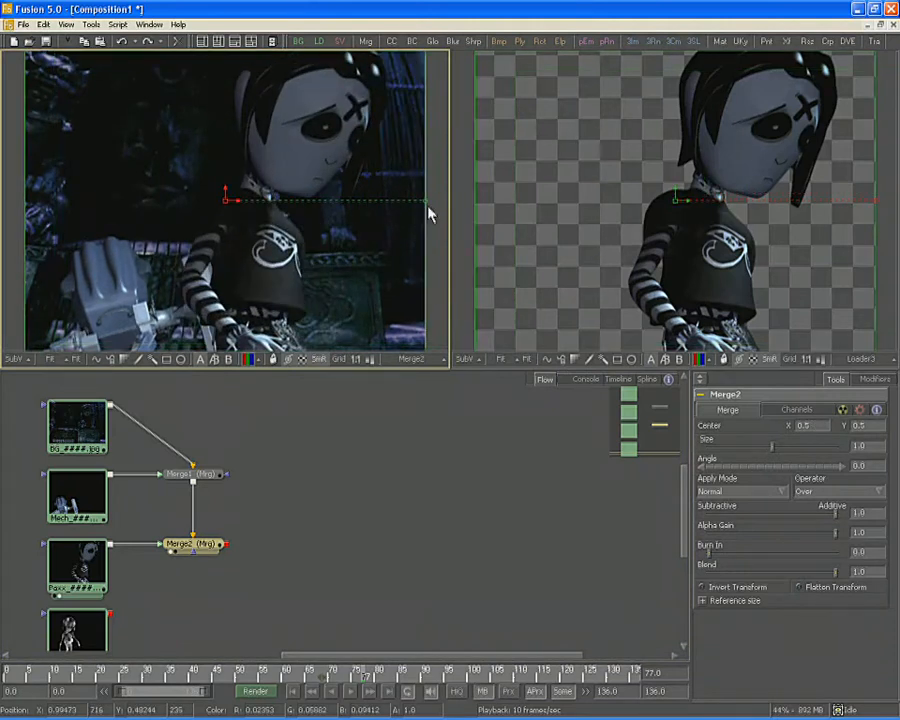
{"action": "left_click_drag", "start_coordinate": [426, 201], "coordinate": [352, 305]}
{"action": "key", "text": "ctrl+z"}
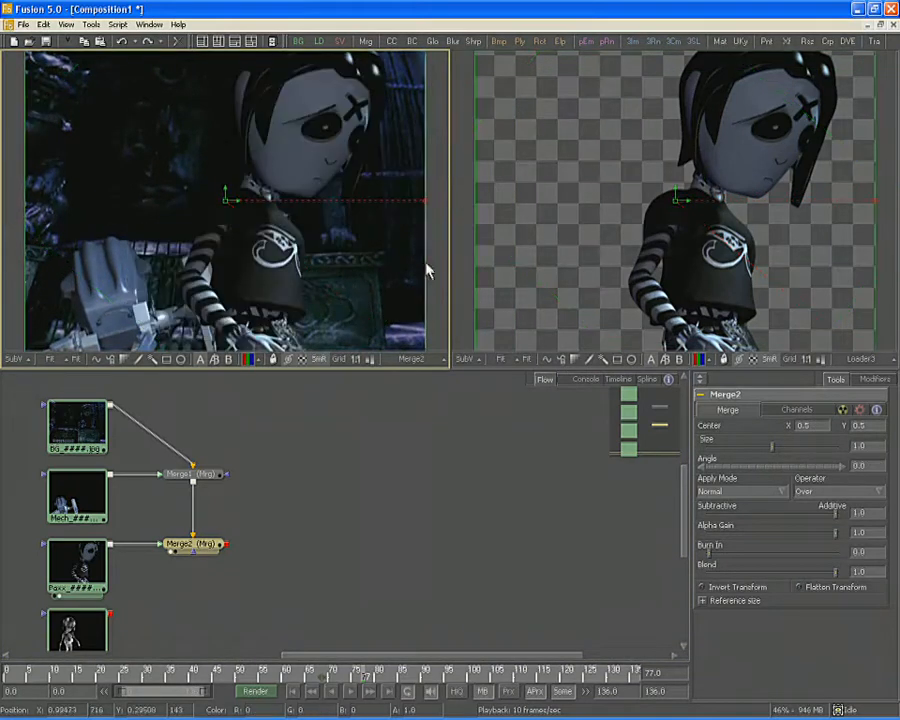
{"action": "left_click_drag", "start_coordinate": [427, 266], "coordinate": [313, 265]}
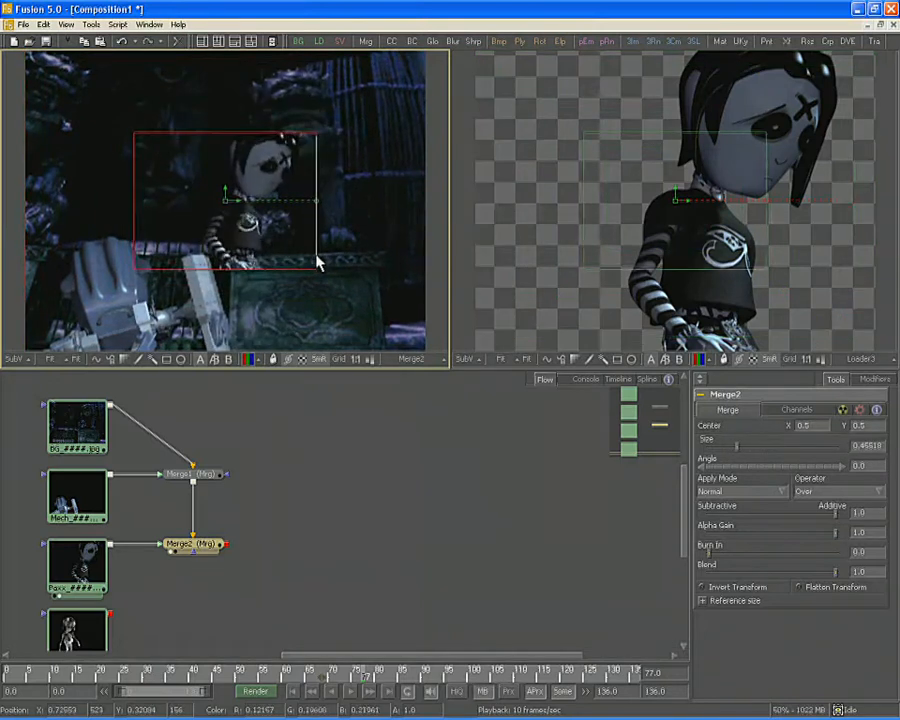
{"action": "key", "text": "ctrl+z"}
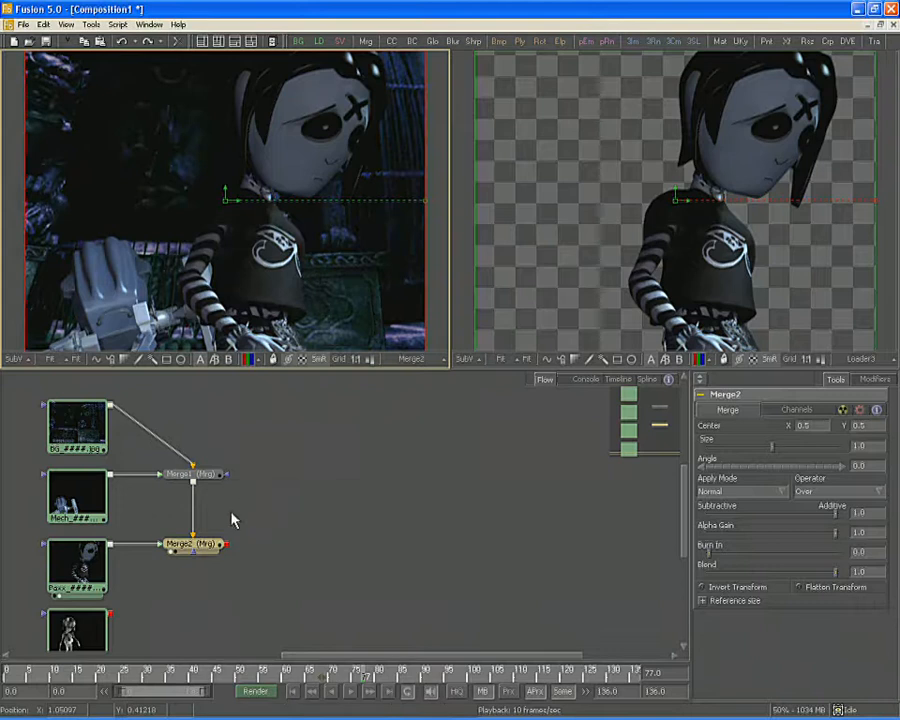
Display the Burnt loader in the right viewer, and create the tool folders at the root of the Bins library.
{"action": "left_click_drag", "start_coordinate": [67, 634], "coordinate": [564, 261]}
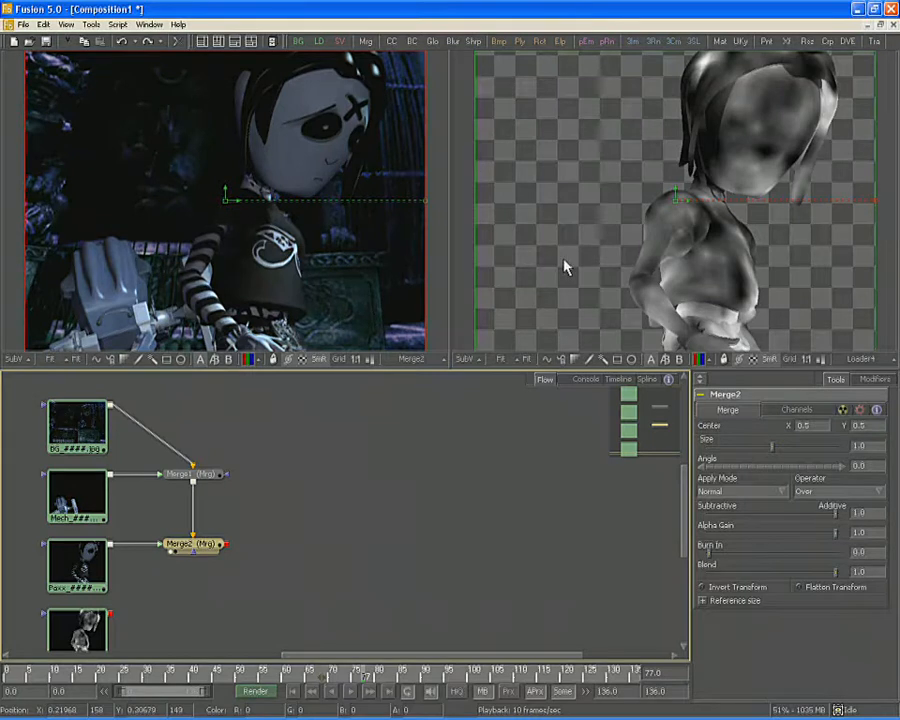
{"action": "key", "text": "ctrl+b"}
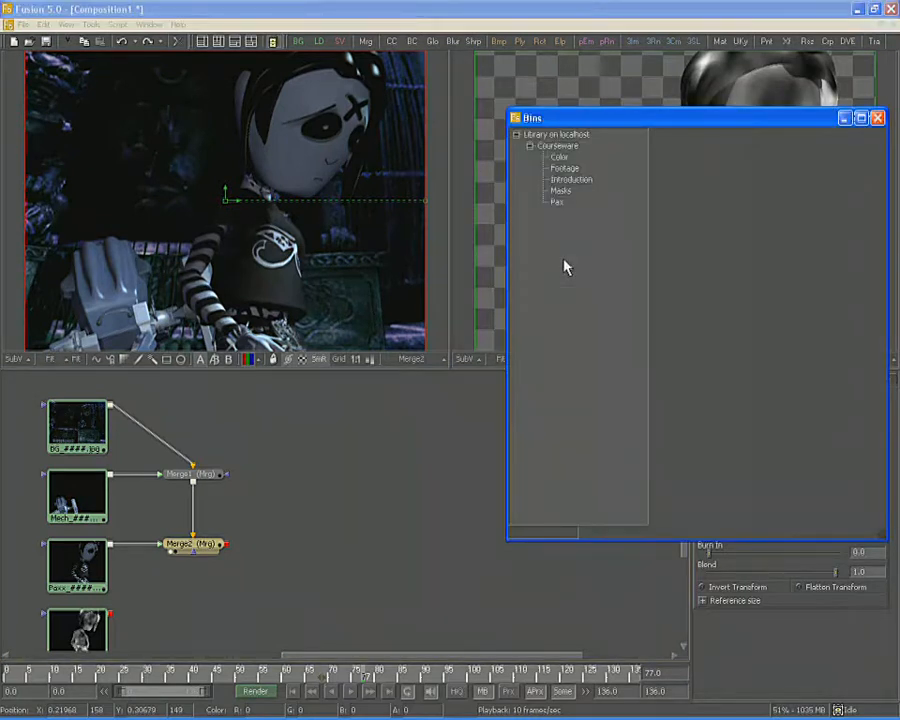
{"action": "left_click", "coordinate": [563, 135]}
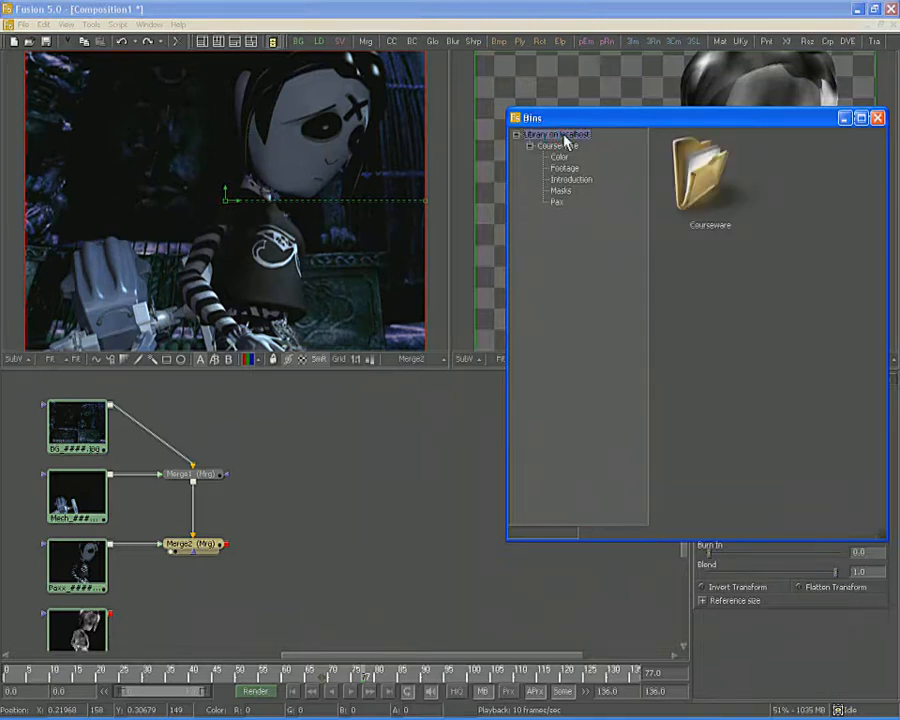
{"action": "right_click", "coordinate": [700, 274]}
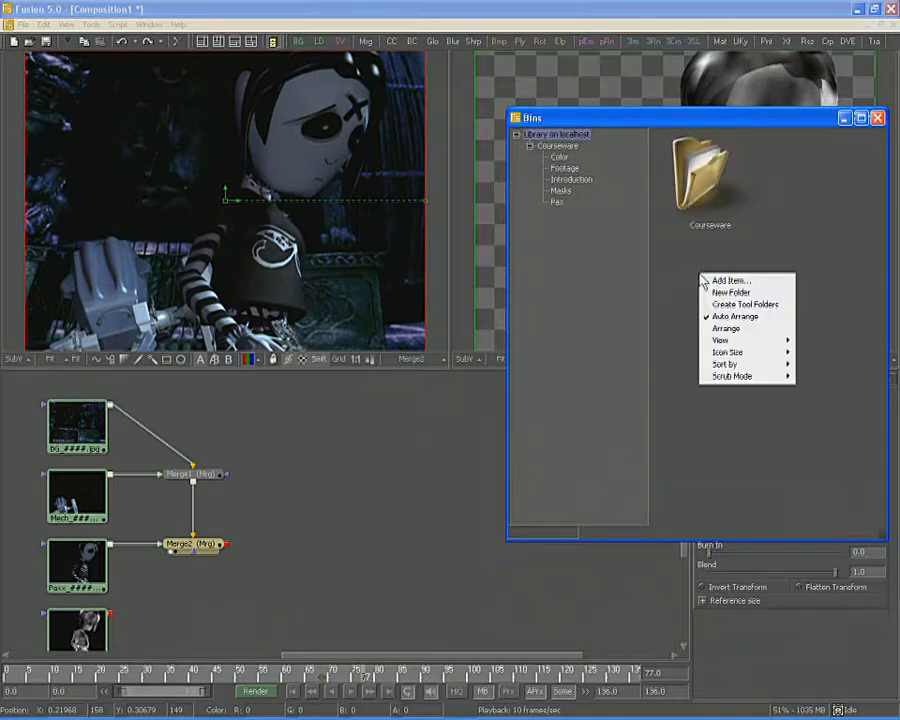
{"action": "left_click", "coordinate": [745, 304]}
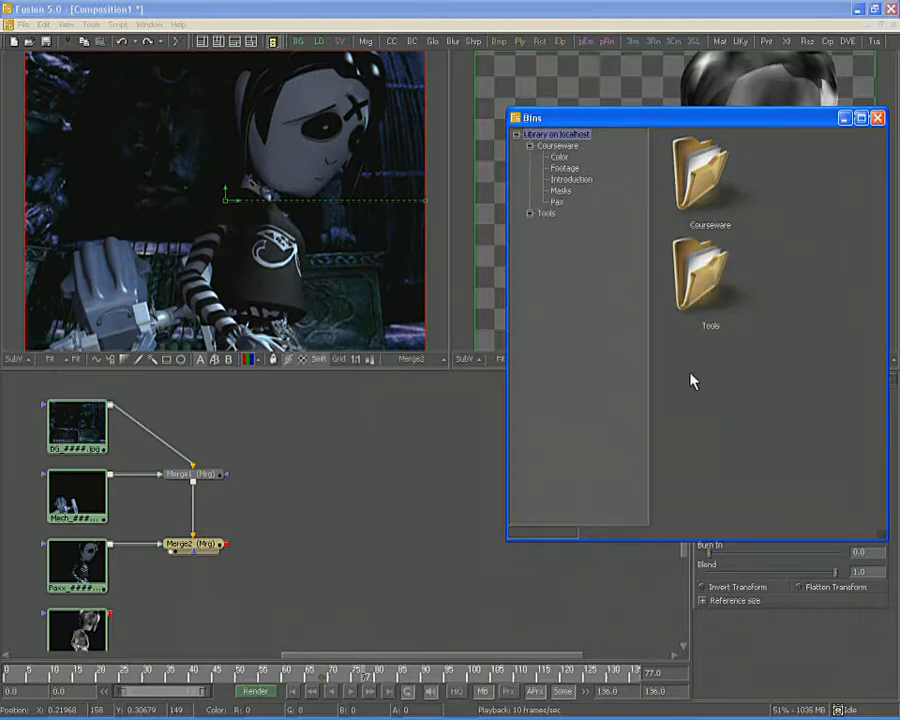
Add a Merge tool from the Composite tools bin beside the Burnt loader, and close the bins.
{"action": "left_click", "coordinate": [545, 213]}
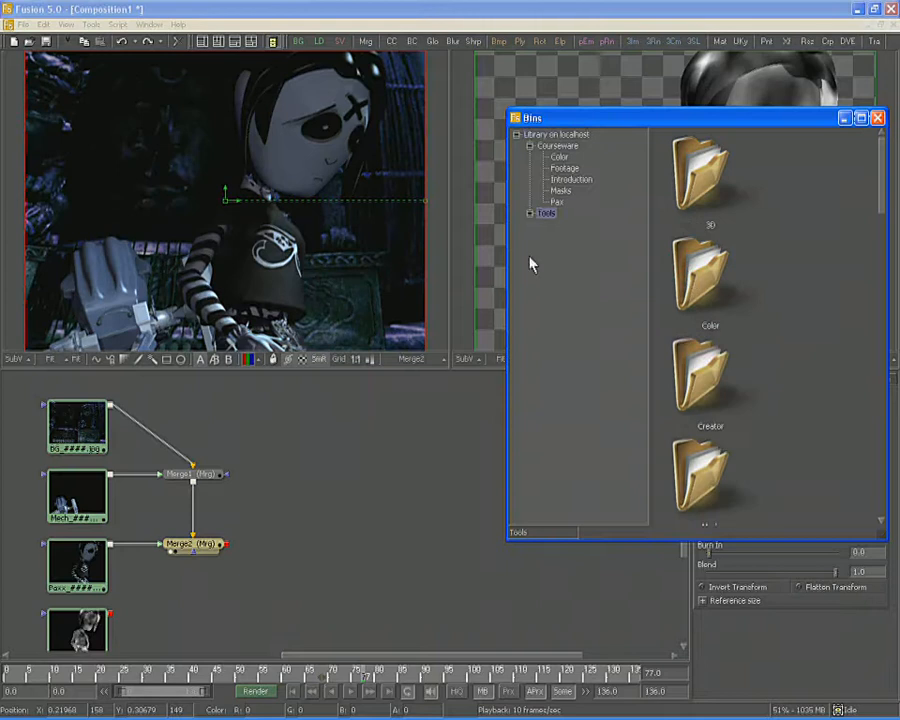
{"action": "left_click", "coordinate": [530, 214]}
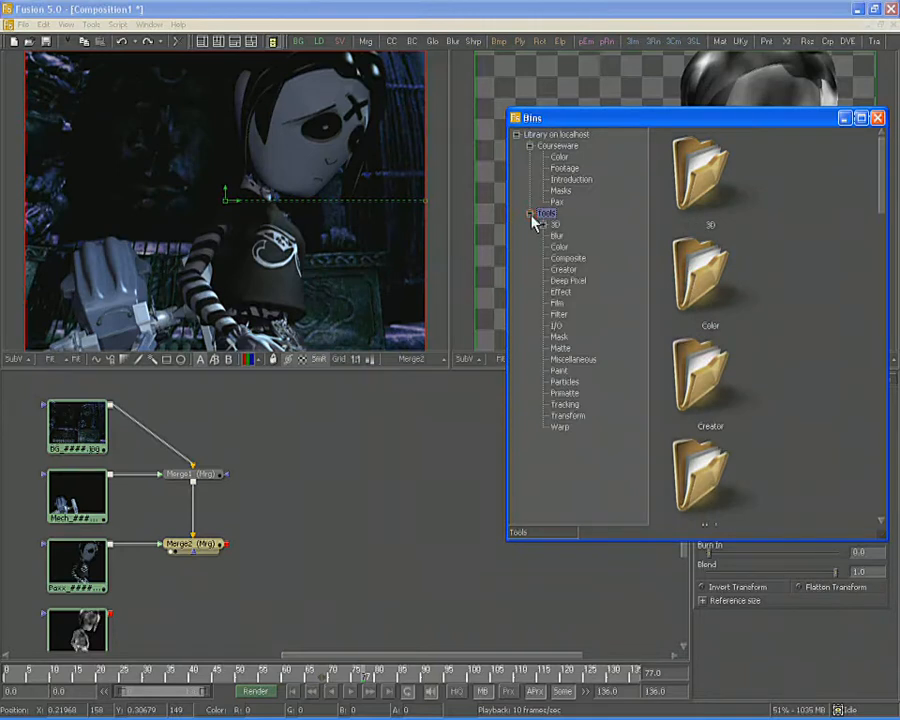
{"action": "left_click", "coordinate": [566, 259]}
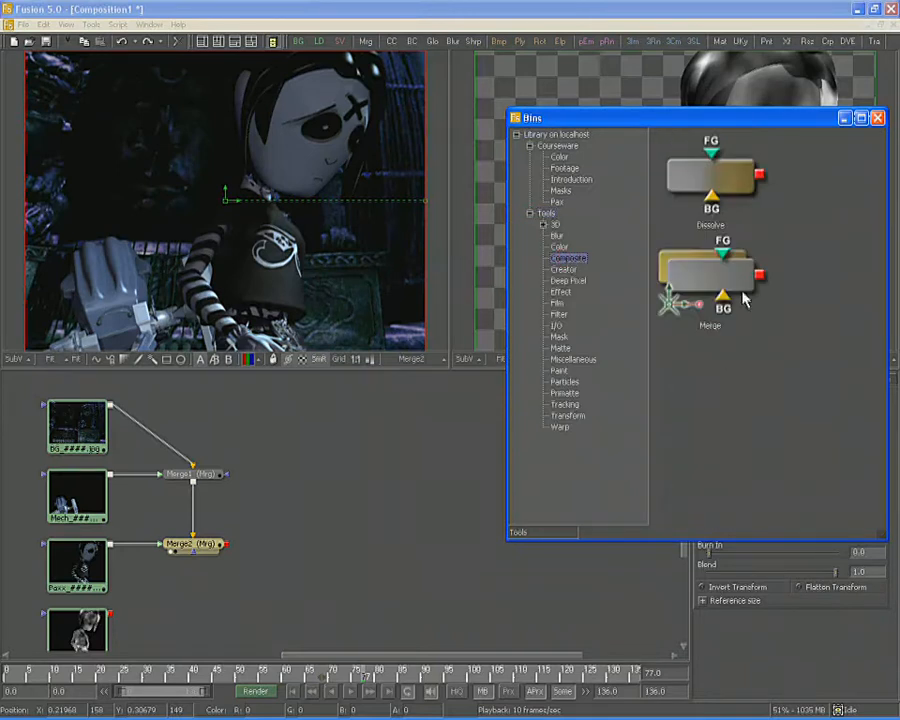
{"action": "left_click_drag", "start_coordinate": [700, 280], "coordinate": [183, 621]}
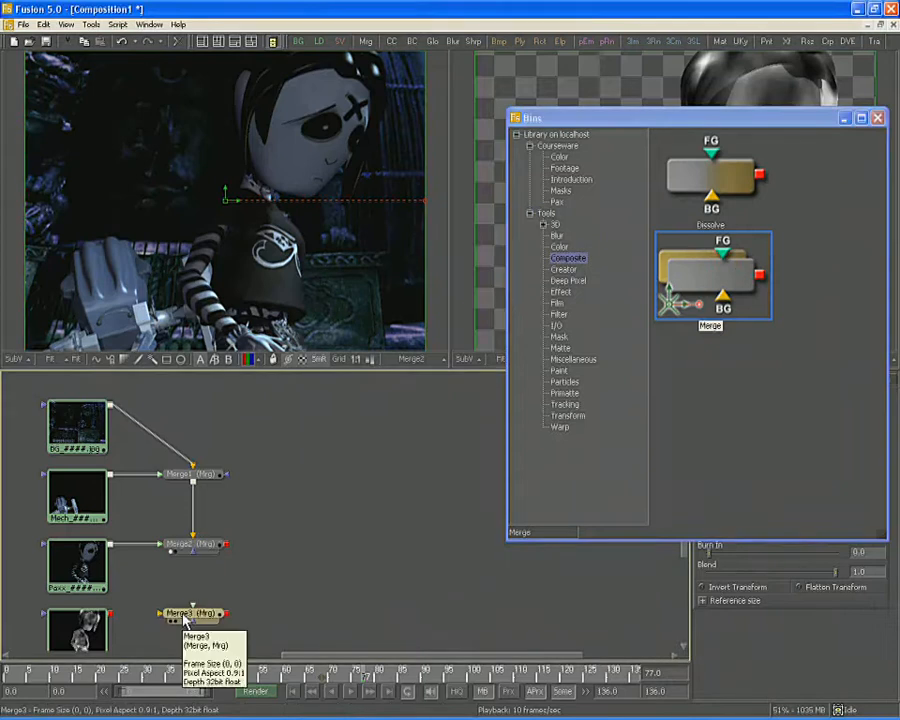
{"action": "key", "text": "ctrl+b"}
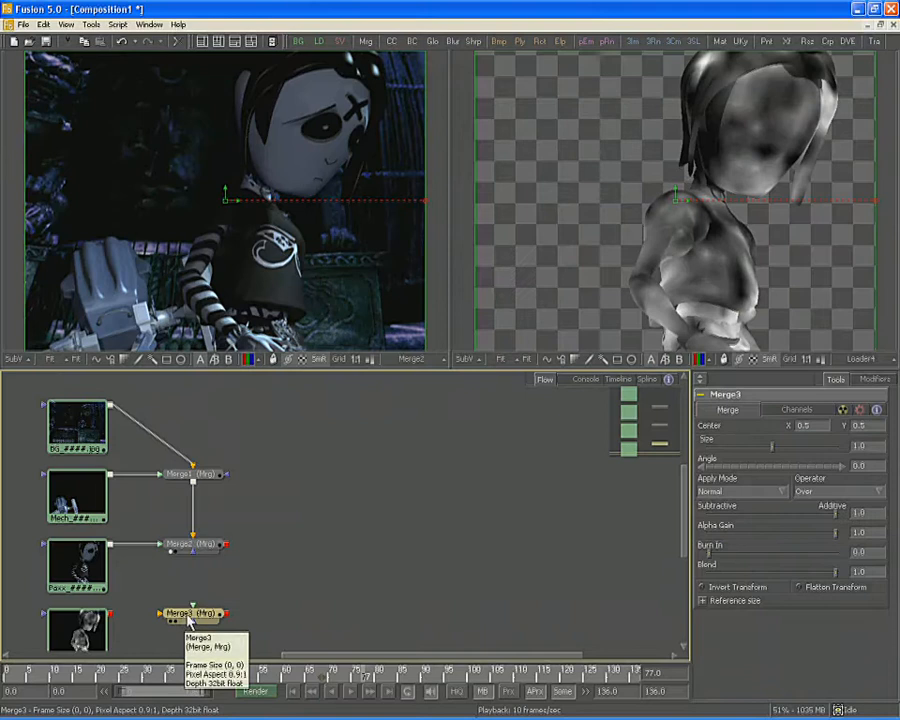
Connect Merge2 as the background and Burnt as the foreground of Merge3, and view Merge3 in the left viewer.
{"action": "left_click_drag", "start_coordinate": [227, 544], "coordinate": [190, 619]}
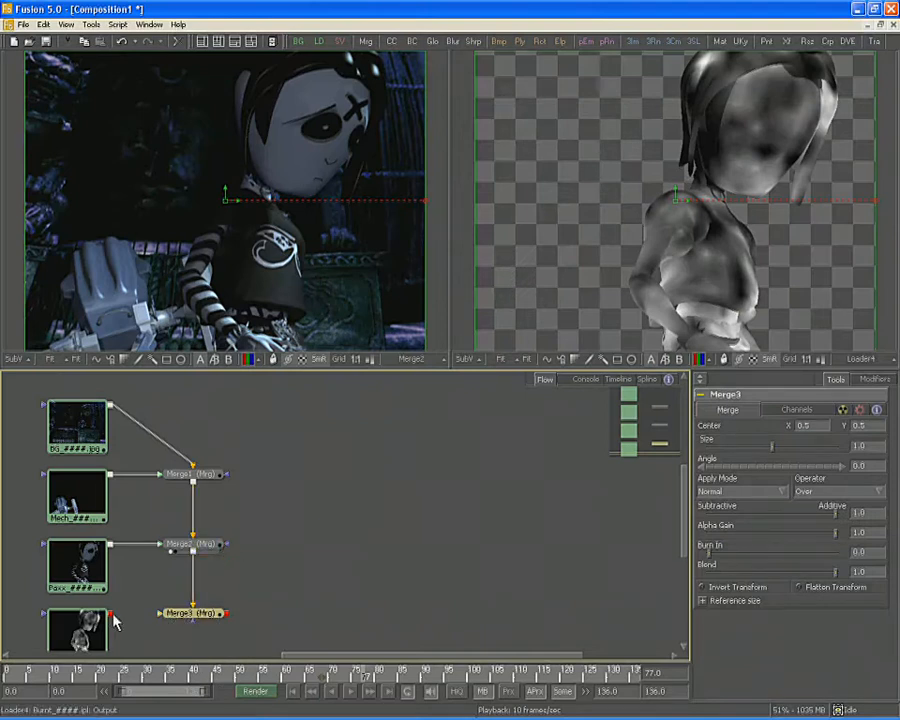
{"action": "left_click_drag", "start_coordinate": [111, 615], "coordinate": [172, 613]}
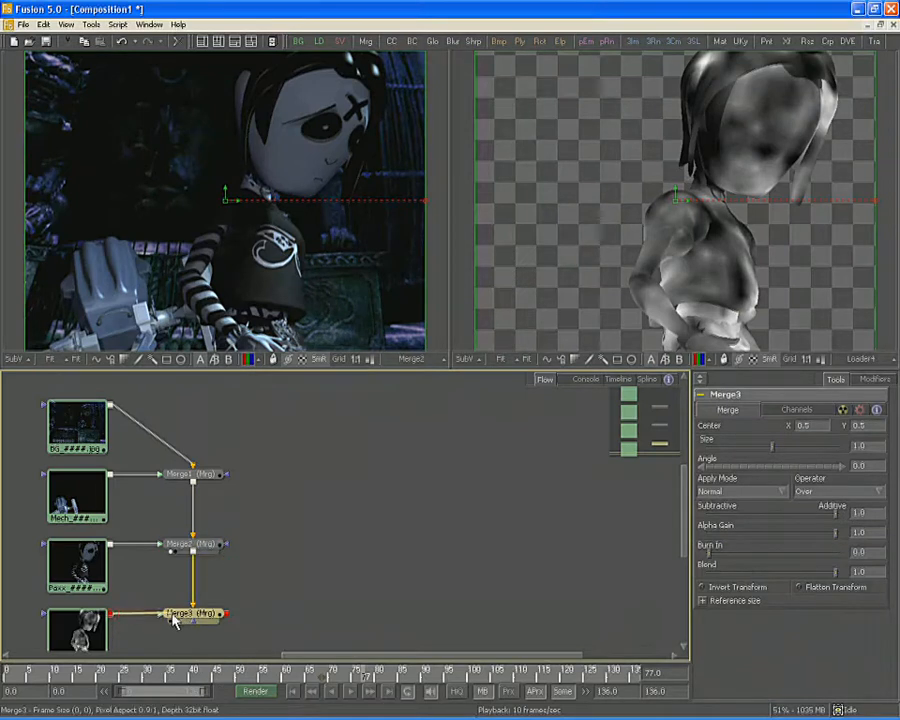
{"action": "right_click", "coordinate": [173, 620]}
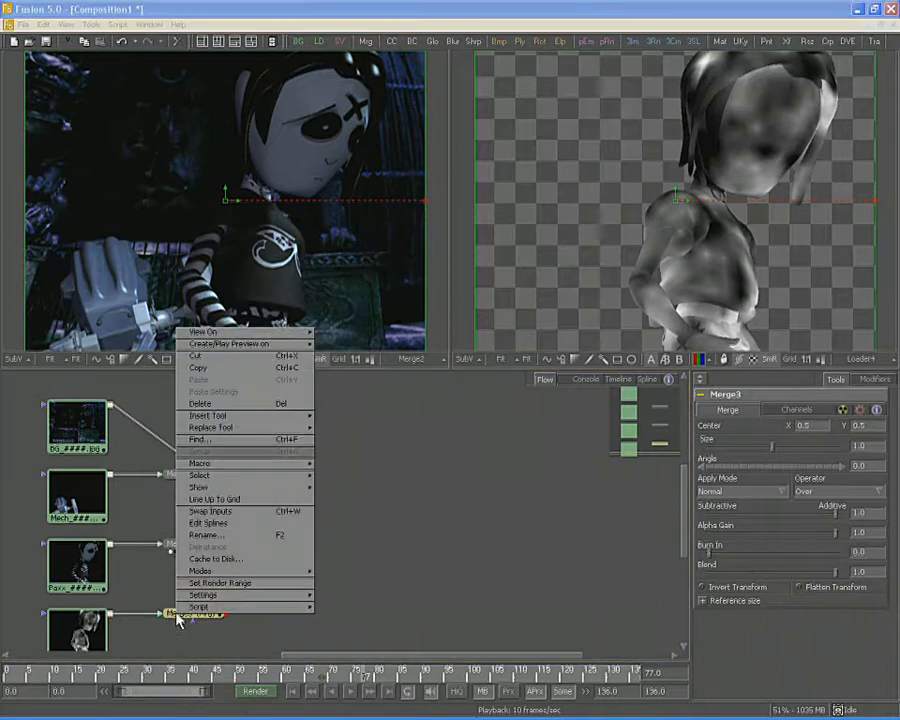
{"action": "mouse_move", "coordinate": [250, 332]}
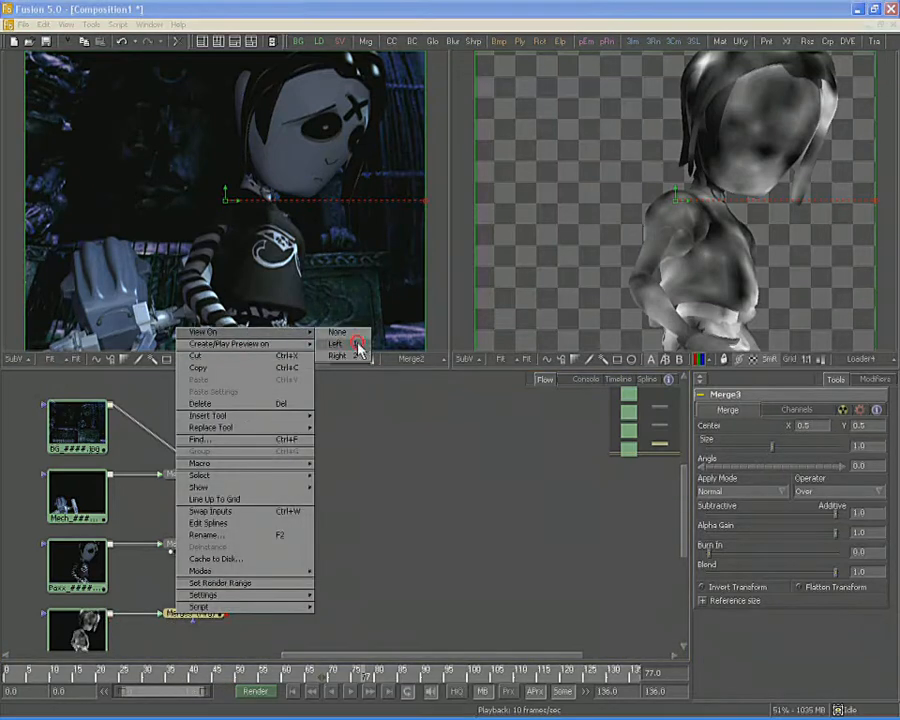
{"action": "left_click", "coordinate": [358, 345]}
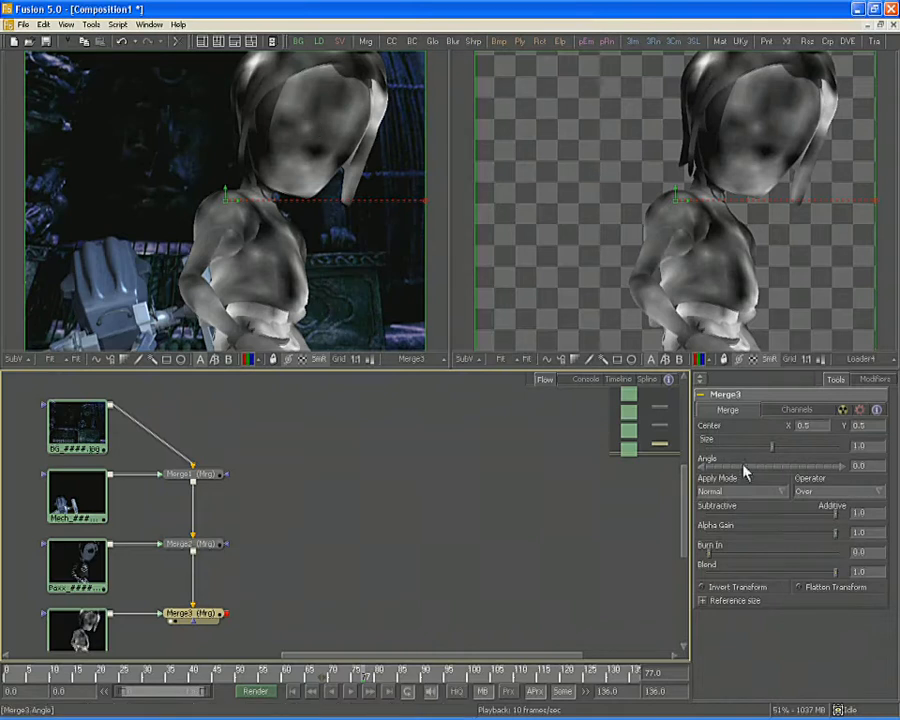
Set Merge3's apply mode to Overlay, lower its gain to about 0.23, and play the composition.
{"action": "left_click", "coordinate": [784, 492]}
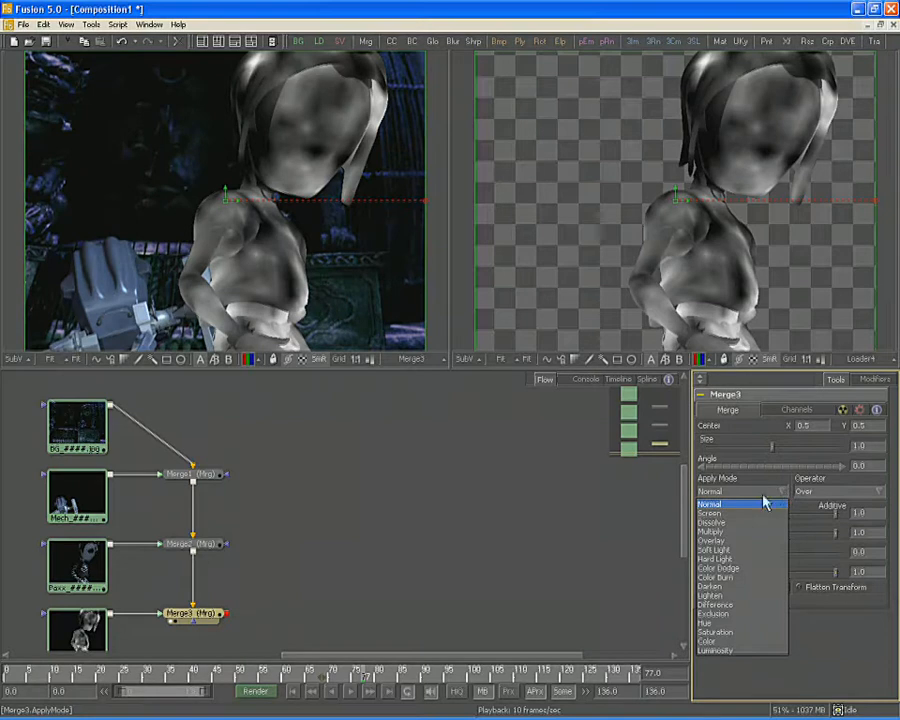
{"action": "left_click", "coordinate": [772, 541]}
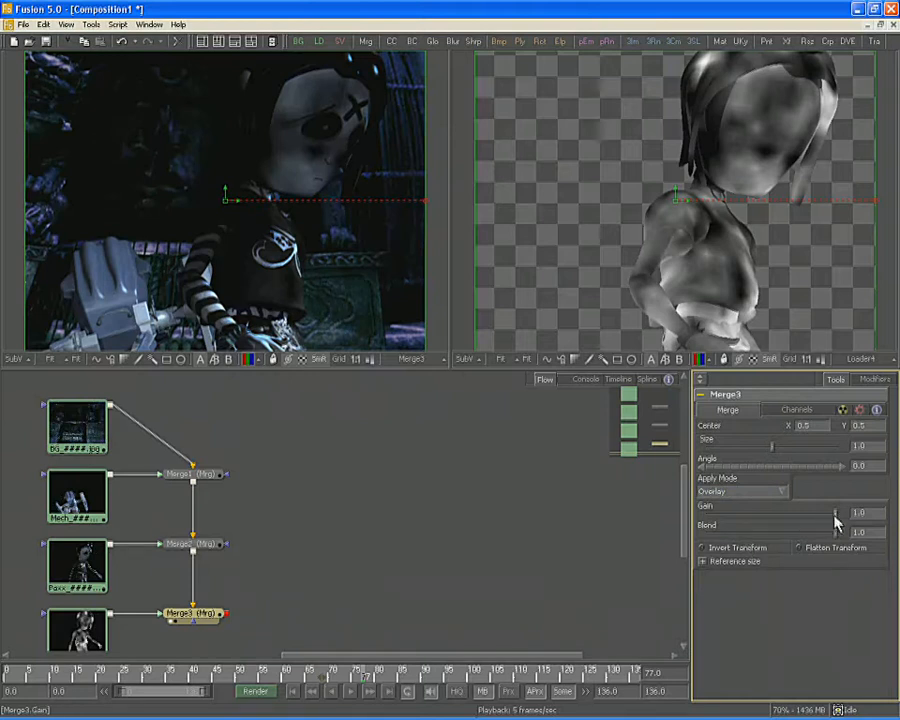
{"action": "left_click_drag", "start_coordinate": [836, 522], "coordinate": [738, 517]}
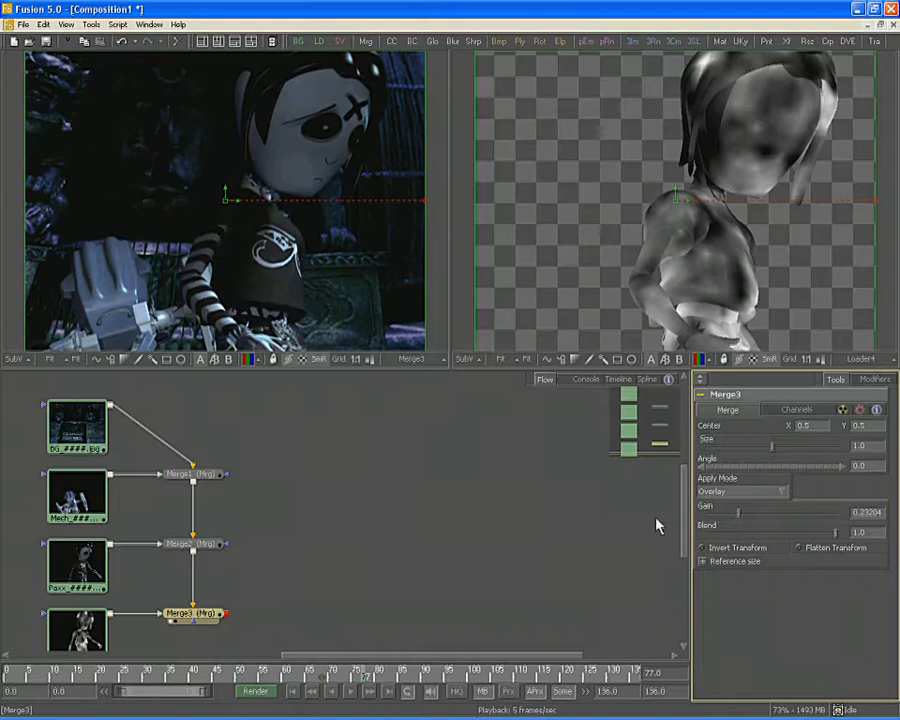
{"action": "left_click", "coordinate": [350, 691]}
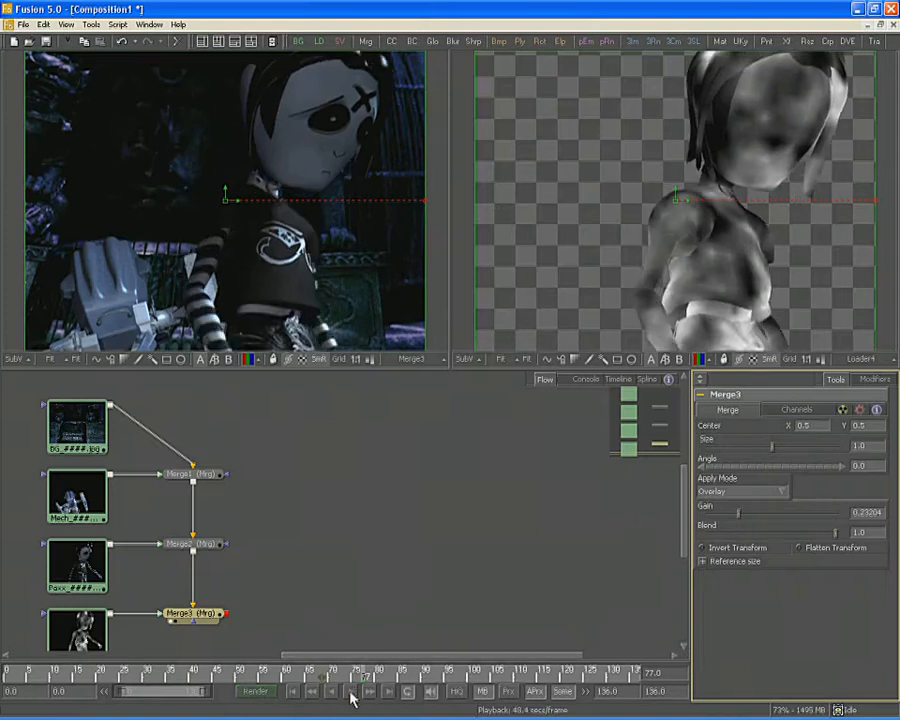